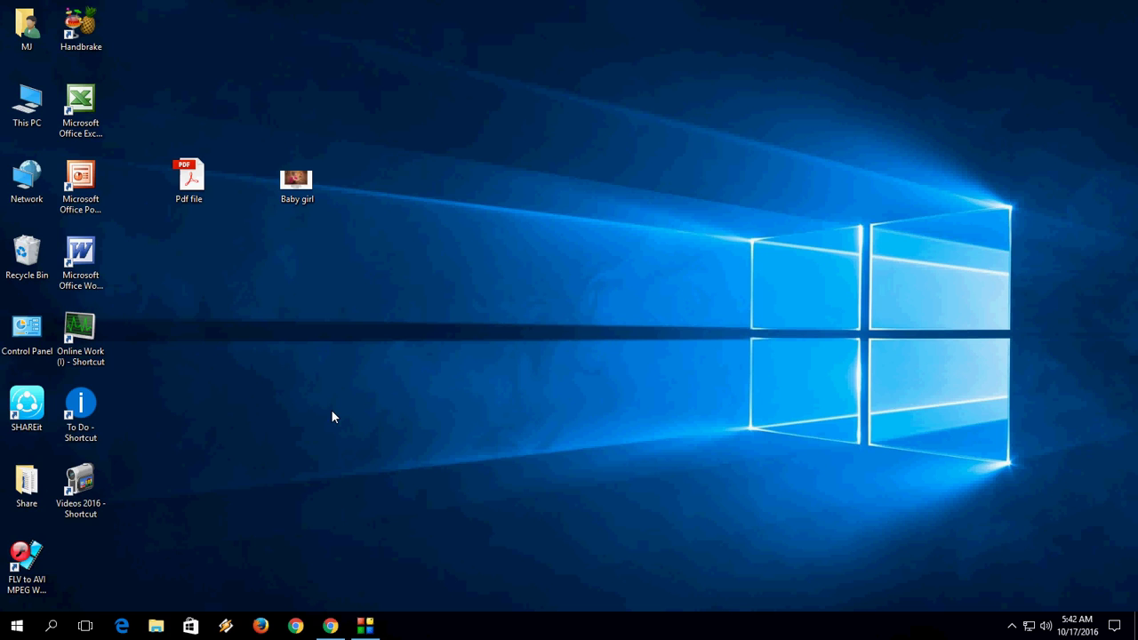
# Step: Restore the Chrome window showing Google Drive's My Drive page from the taskbar
pyautogui.click(329, 626)
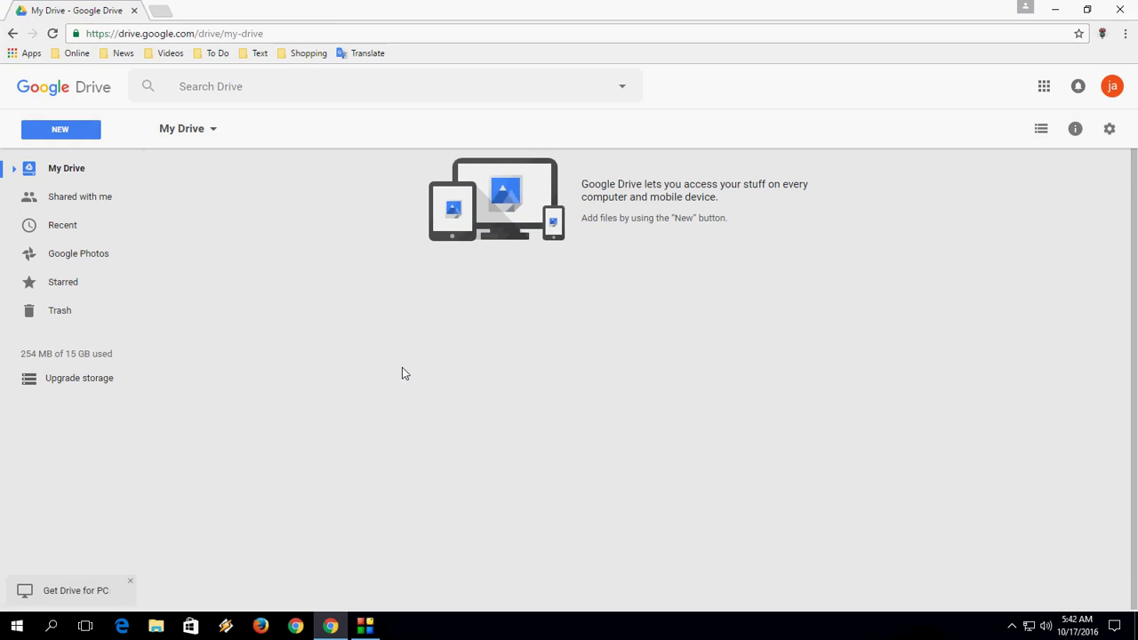
# Step: Upload the 'Baby girl' image from the Desktop to My Drive via New > File upload
pyautogui.click(1048, 88)
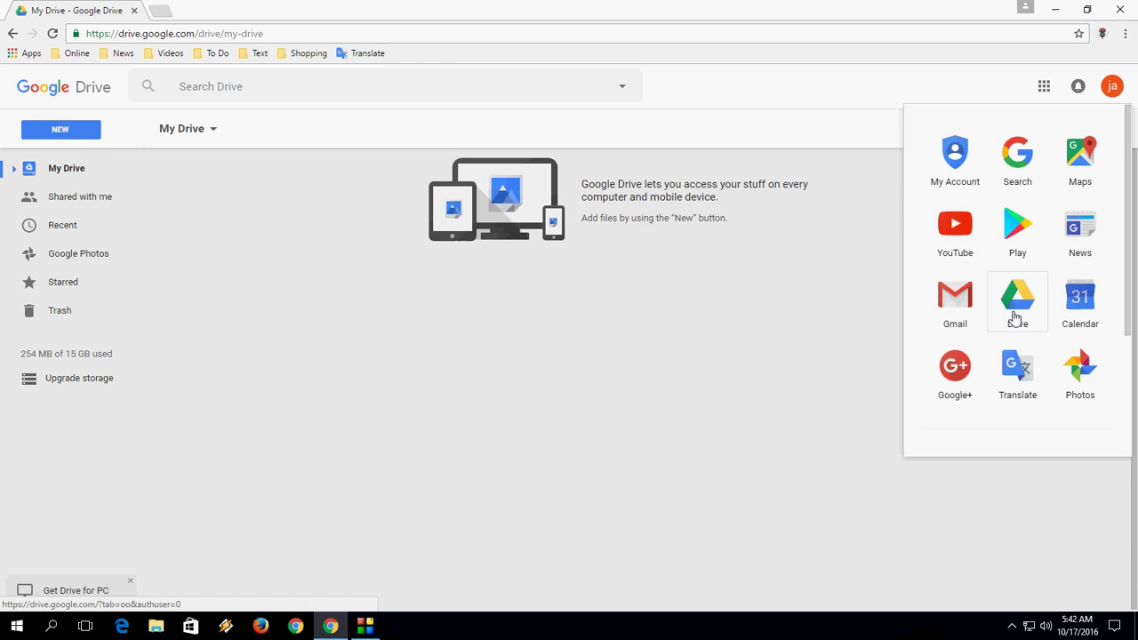
pyautogui.click(617, 326)
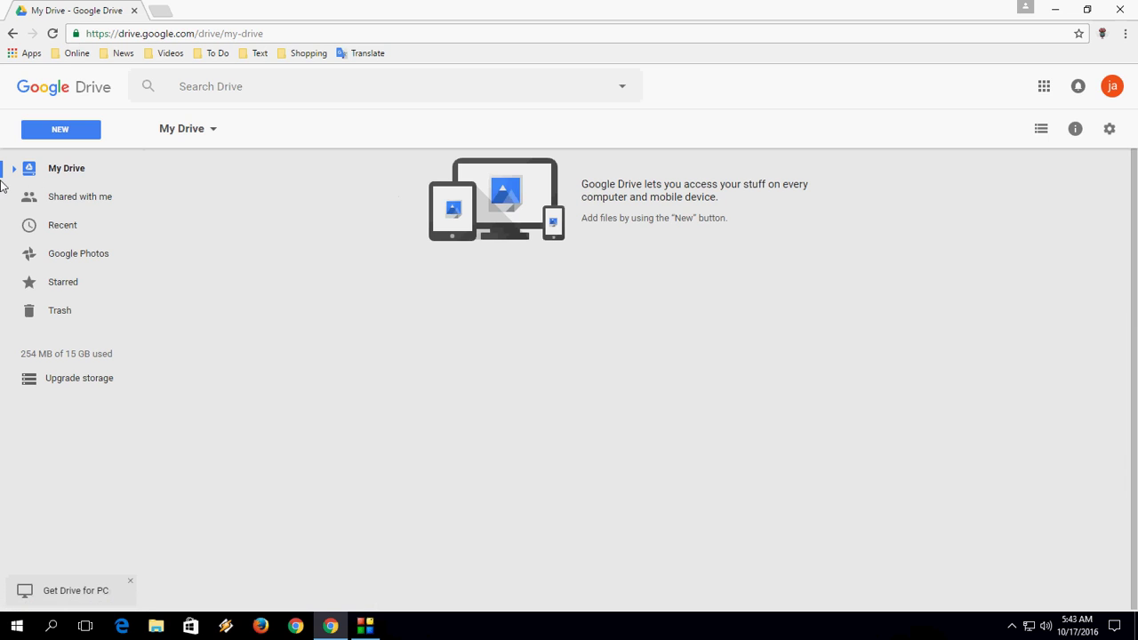
pyautogui.click(63, 133)
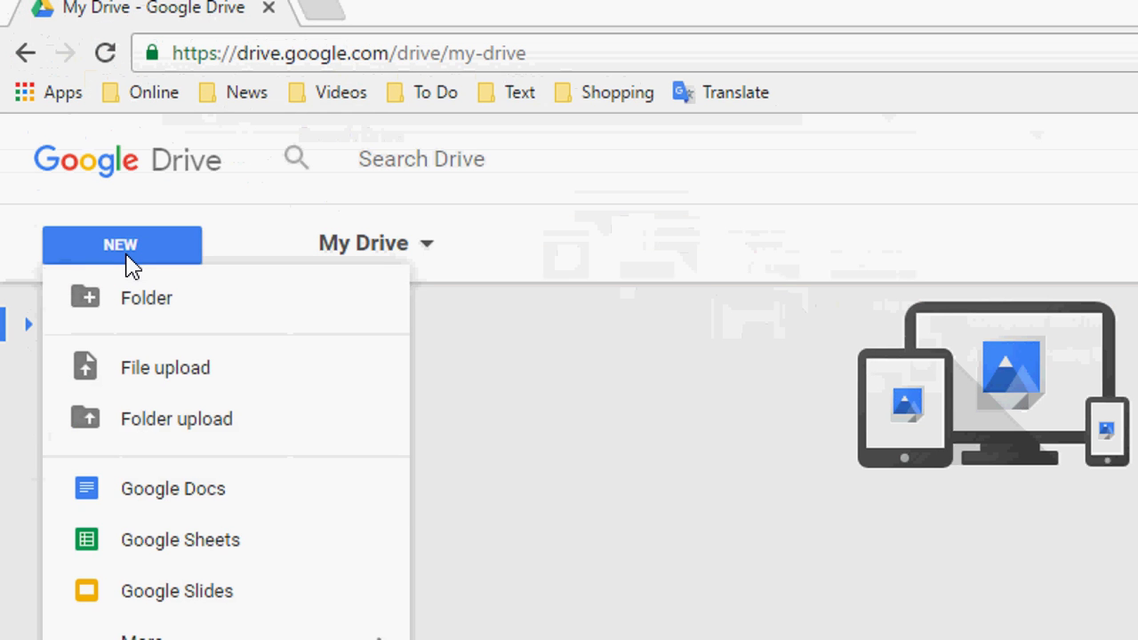
pyautogui.click(224, 386)
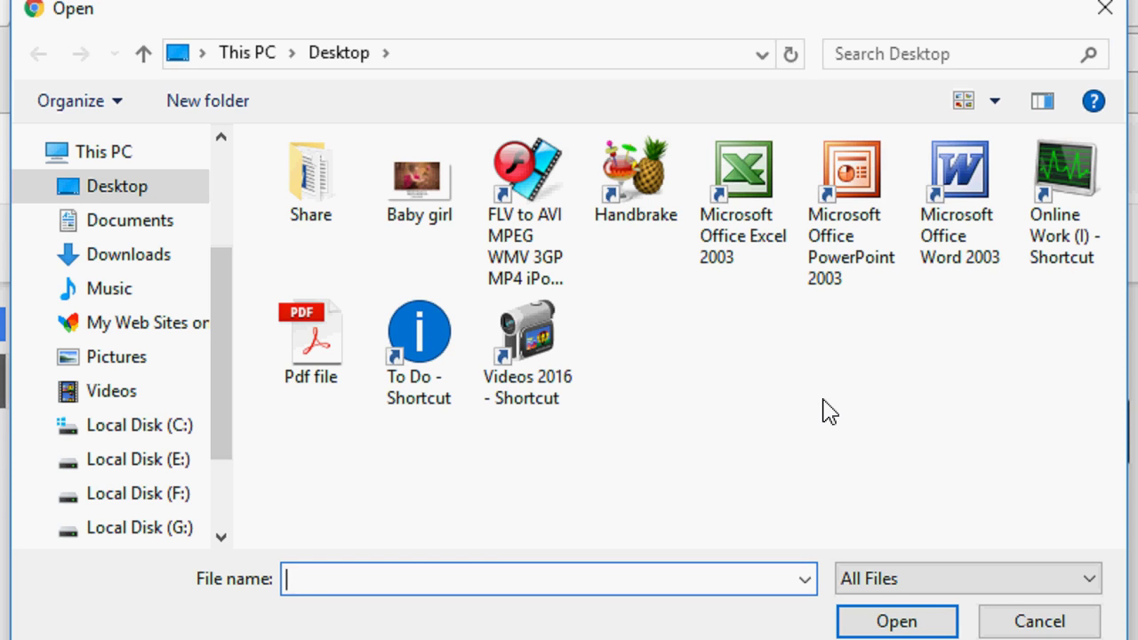
pyautogui.click(429, 213)
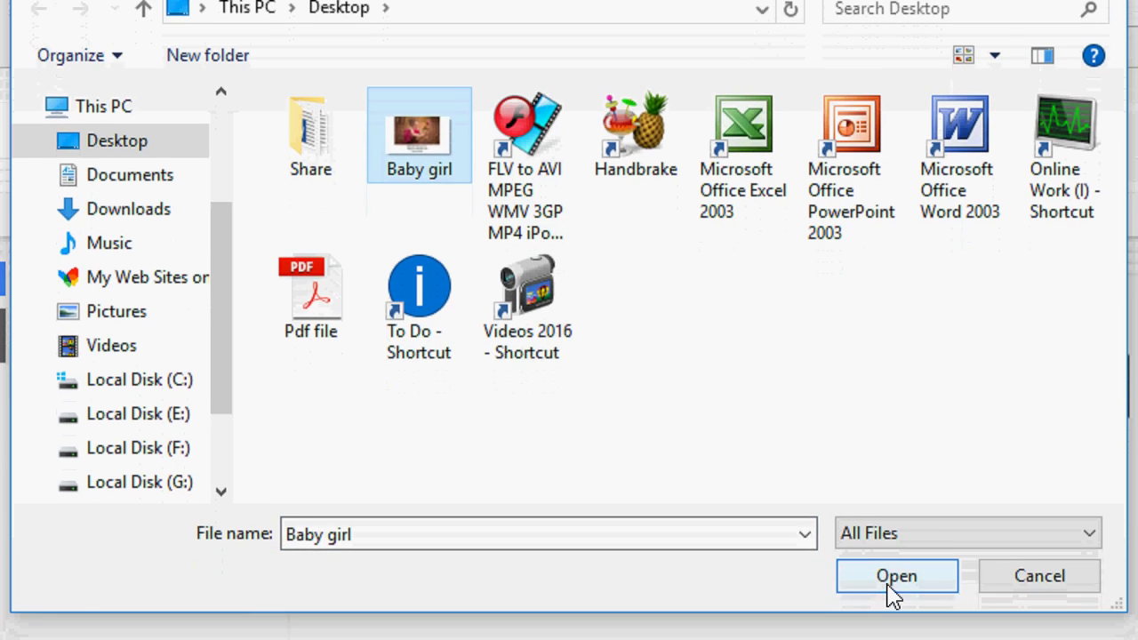
pyautogui.click(894, 622)
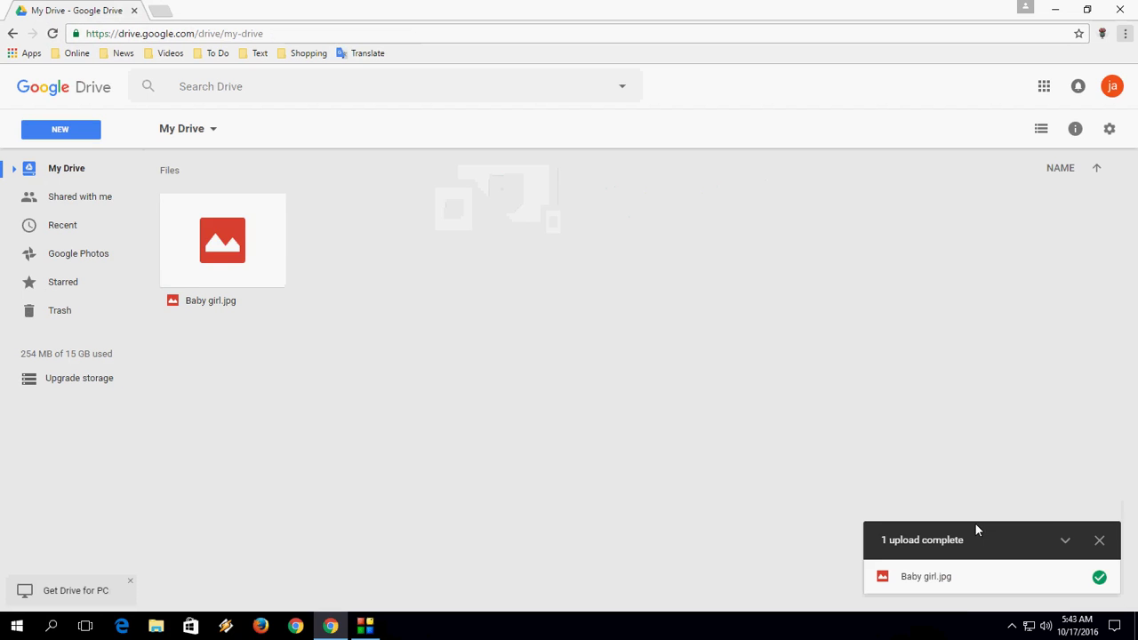
# Step: Open Baby girl.jpg with Google Docs from its context menu
pyautogui.rightClick(239, 233)
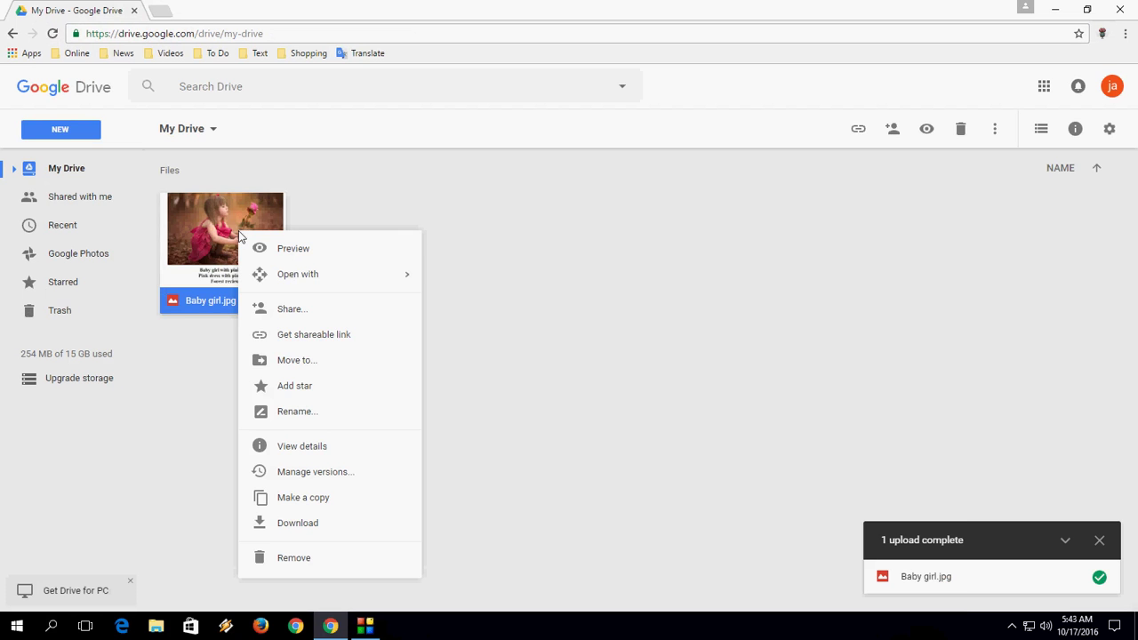
pyautogui.moveTo(352, 283)
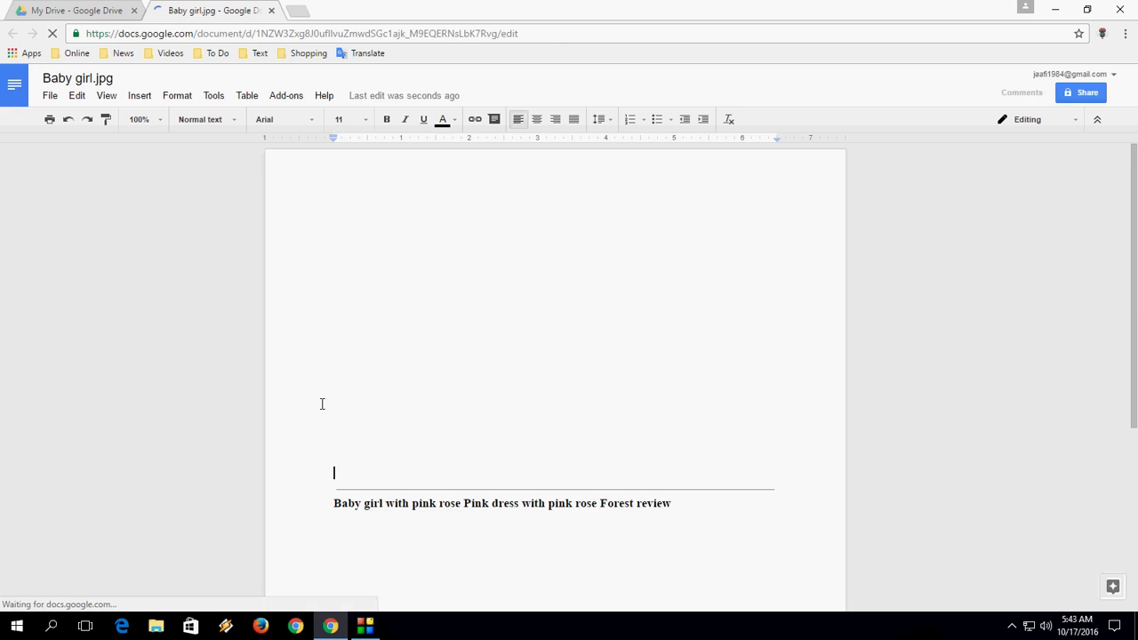
# Step: Inspect the converted image, select its recognised caption line, then close the Docs tab
pyautogui.scroll(-3, 322, 402)
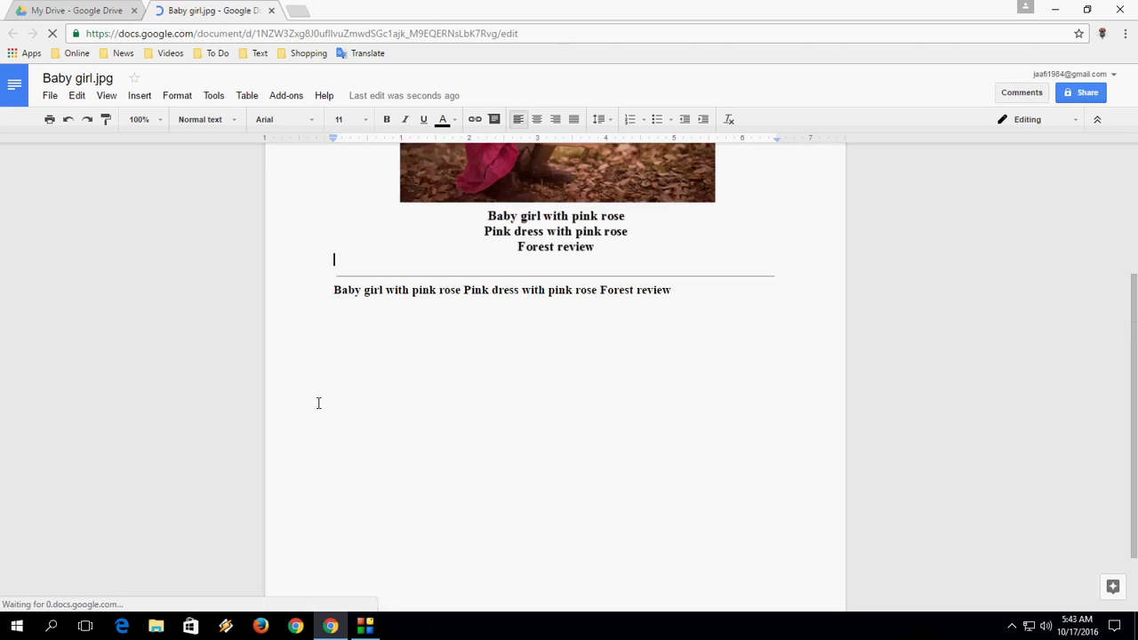
pyautogui.scroll(3, 452, 228)
pyautogui.click(457, 241)
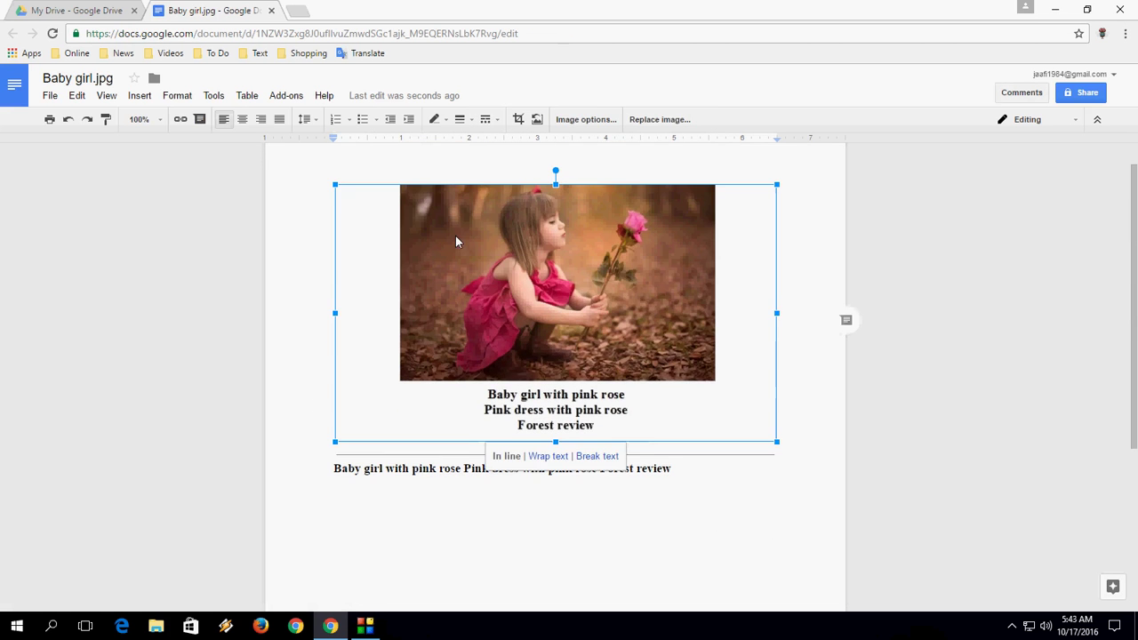
pyautogui.click(363, 460)
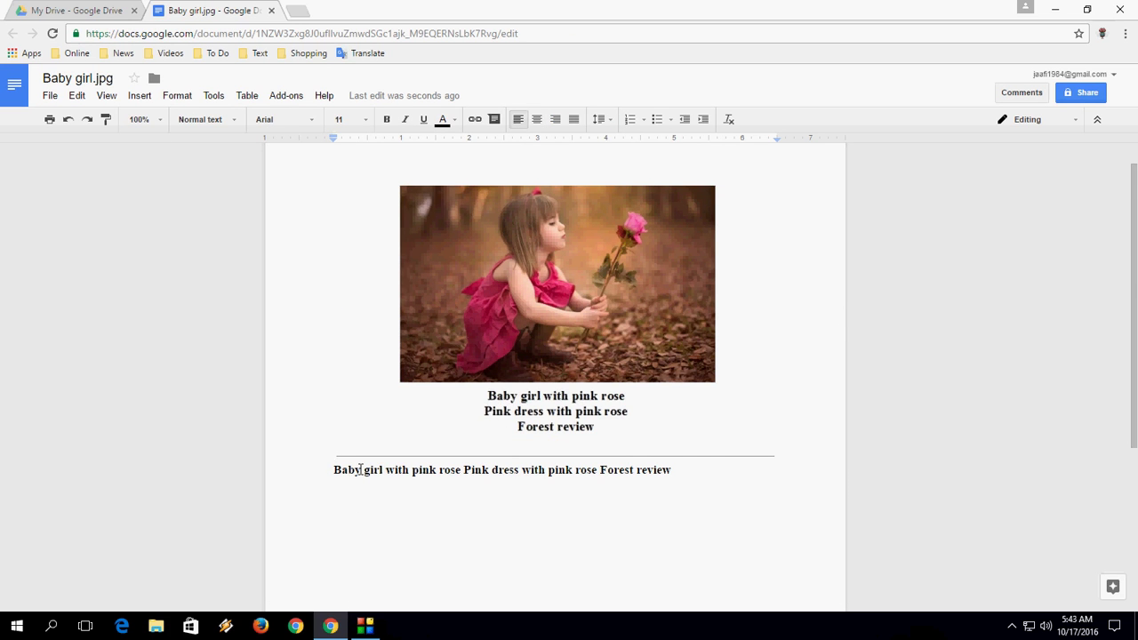
pyautogui.moveTo(333, 470); pyautogui.dragTo(705, 469)
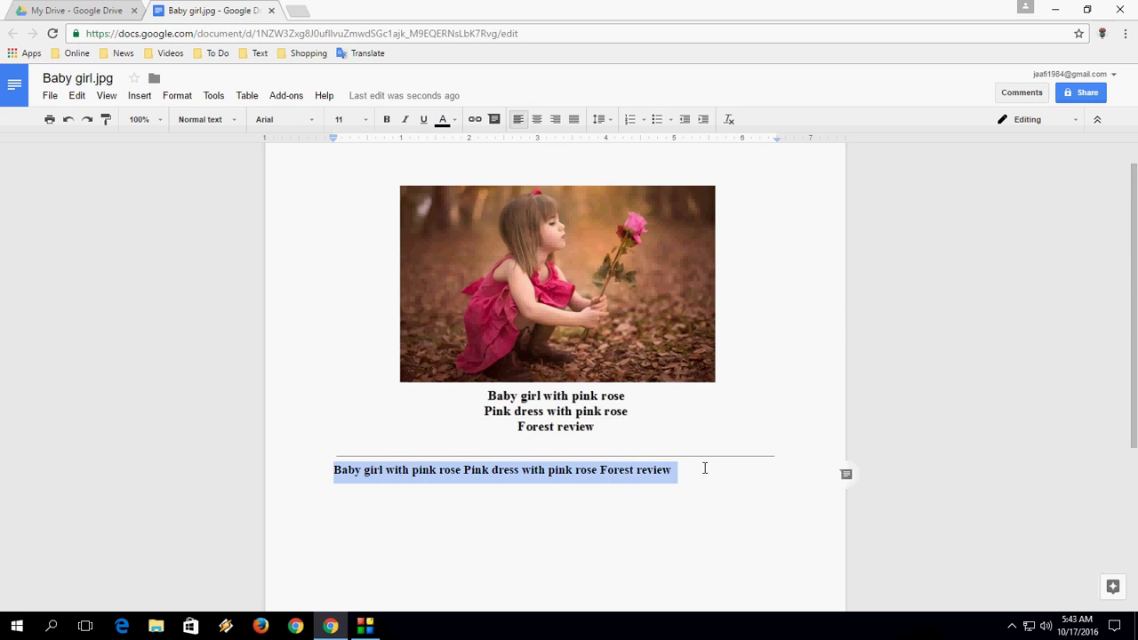
pyautogui.click(272, 11)
pyautogui.click(585, 289)
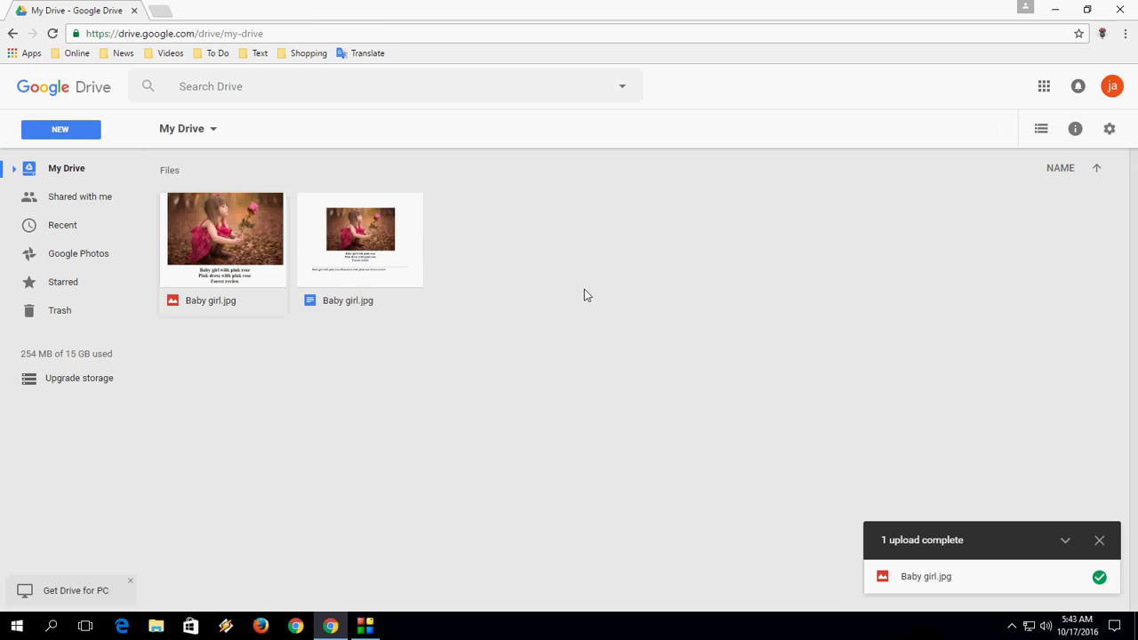
# Step: Download the converted Baby girl document to the Desktop as Babygirl.jpg.docx
pyautogui.click(376, 250)
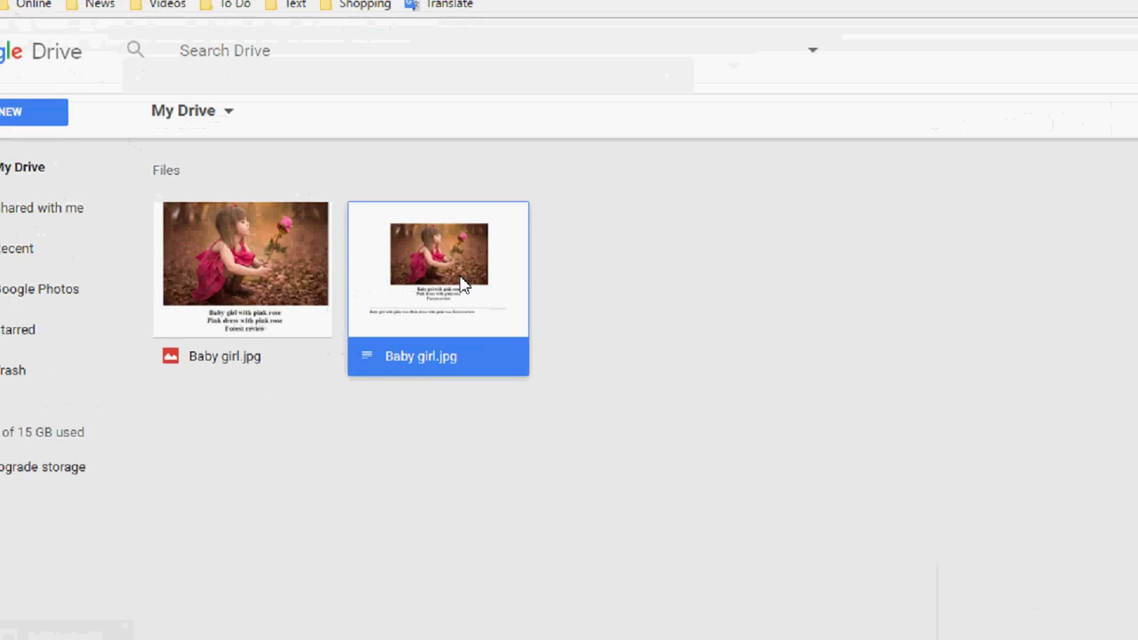
pyautogui.rightClick(376, 251)
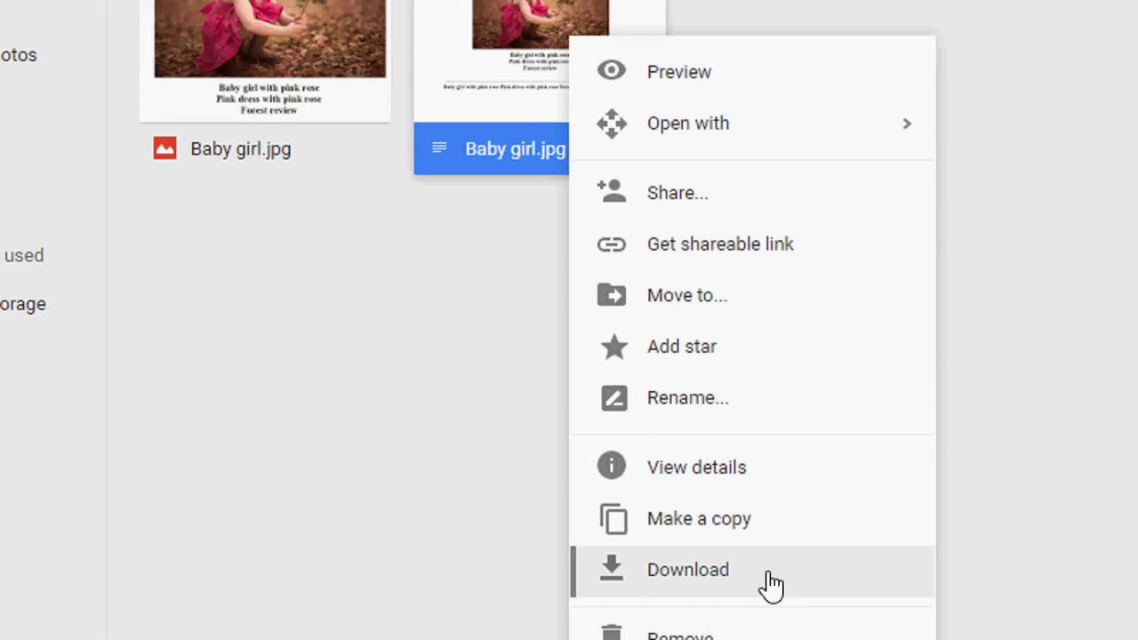
pyautogui.click(773, 550)
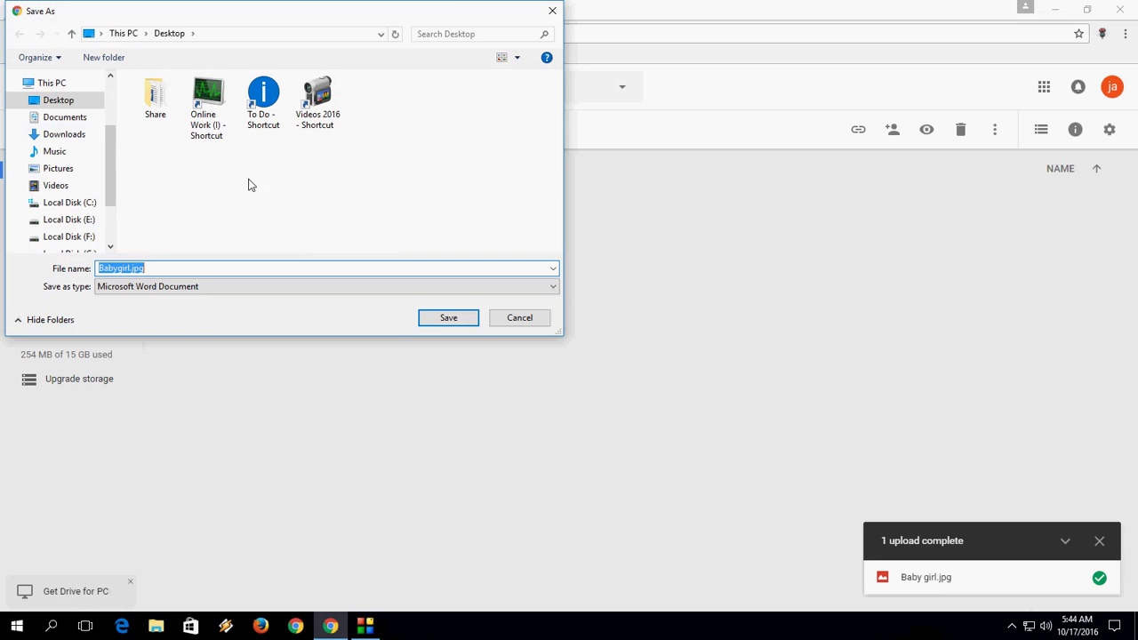
pyautogui.click(445, 318)
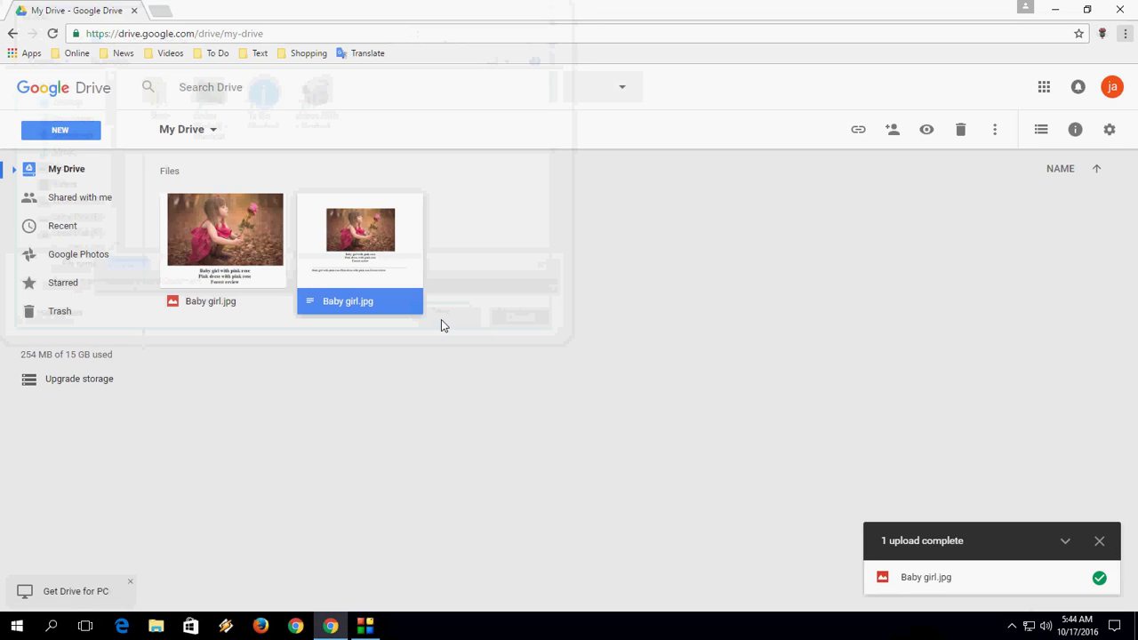
# Step: Open Babygirl.jpg.docx from the desktop in Word, enable editing and select the bold text line
pyautogui.click(1055, 10)
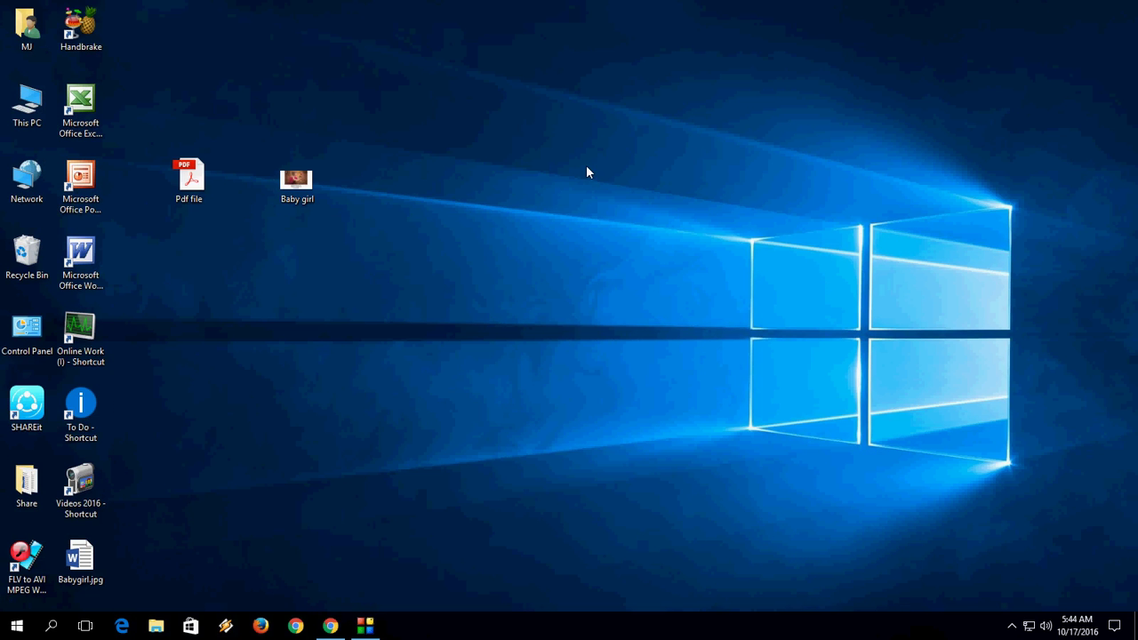
pyautogui.doubleClick(80, 561)
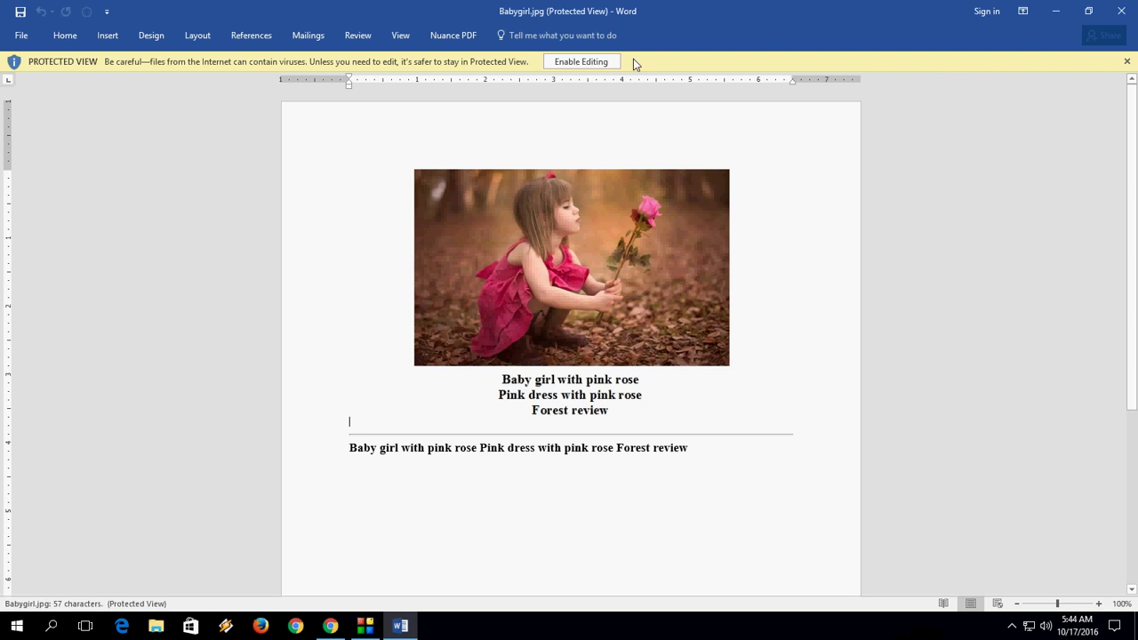
pyautogui.click(610, 61)
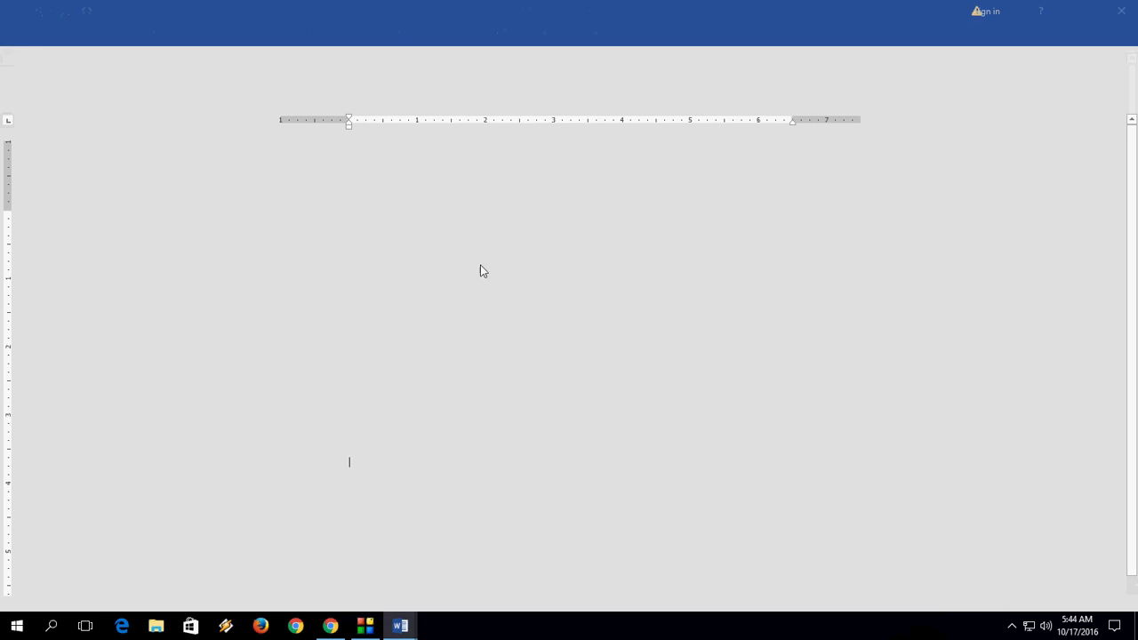
pyautogui.scroll(-3, 364, 350)
pyautogui.click(363, 353)
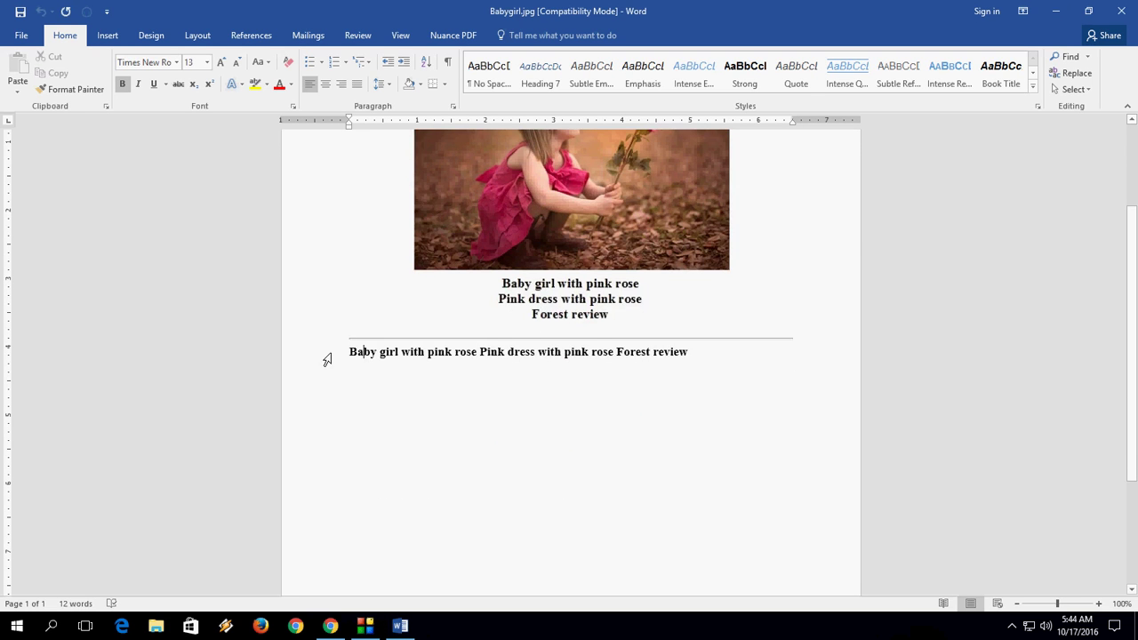
pyautogui.scroll(3, 327, 359)
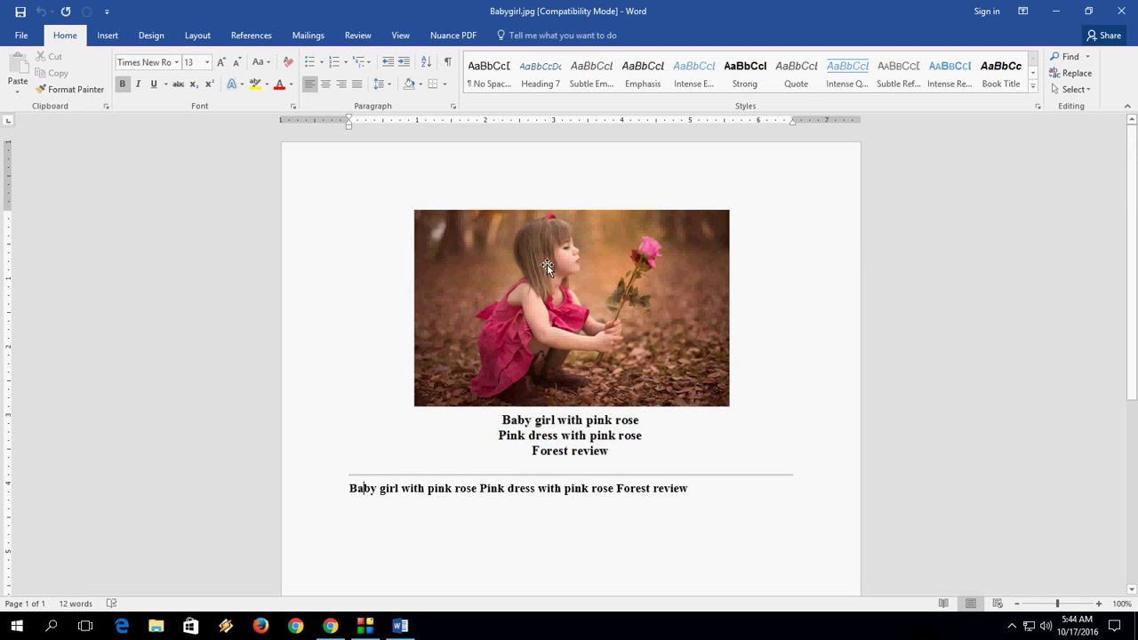
pyautogui.scroll(-2, 412, 388)
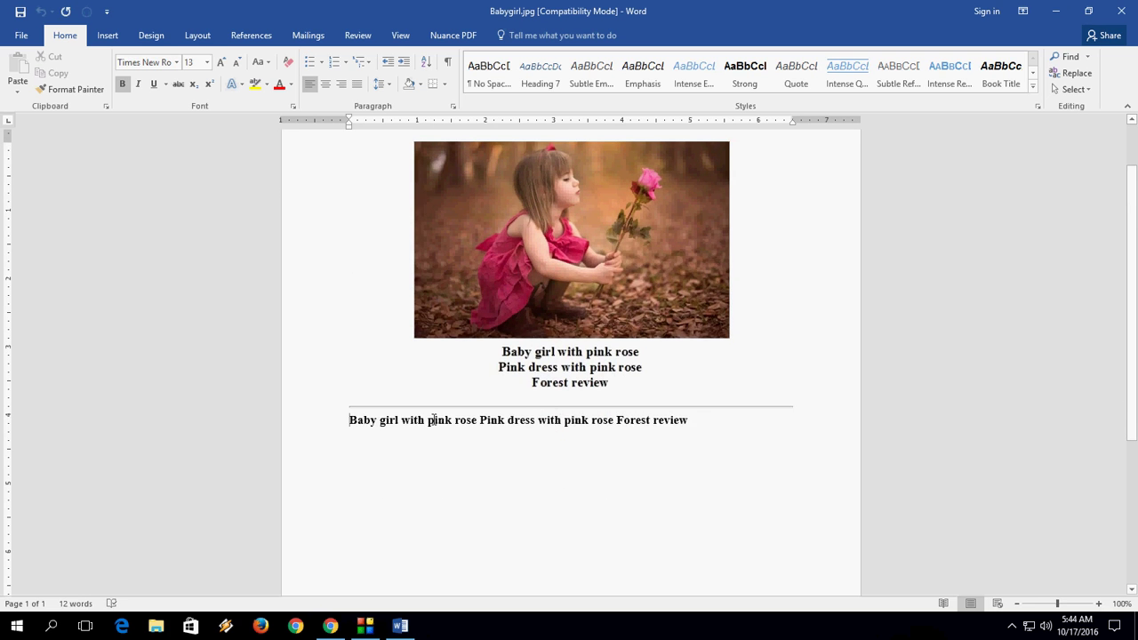
pyautogui.moveTo(349, 420); pyautogui.dragTo(696, 432)
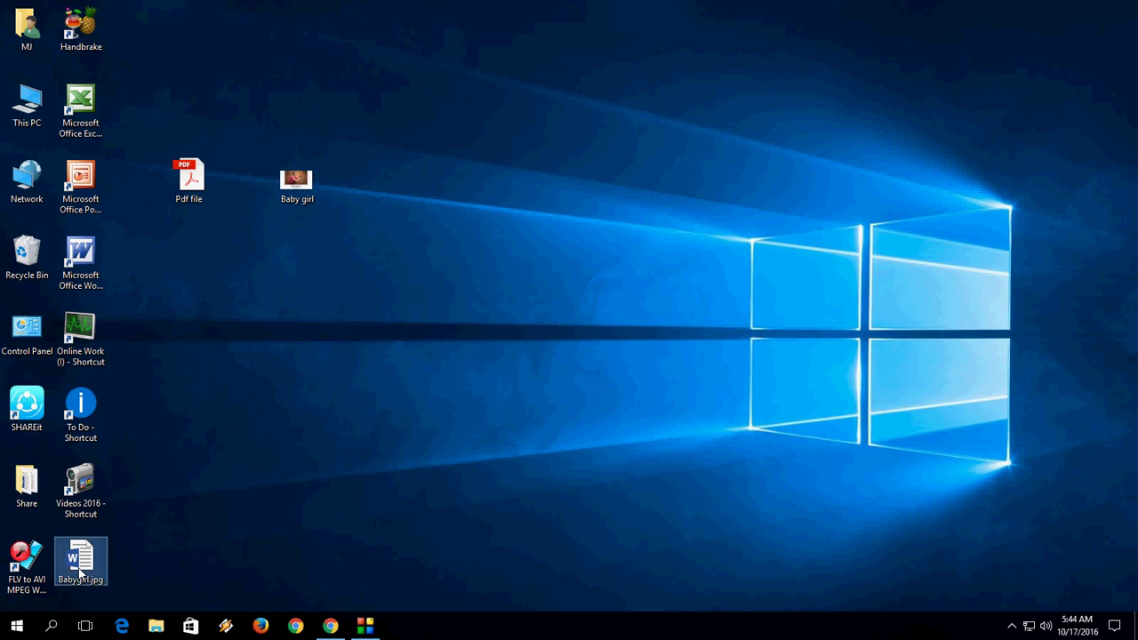
# Step: Remove the converted document and Baby girl.jpg from My Drive, then dismiss the upload panel
pyautogui.click(330, 627)
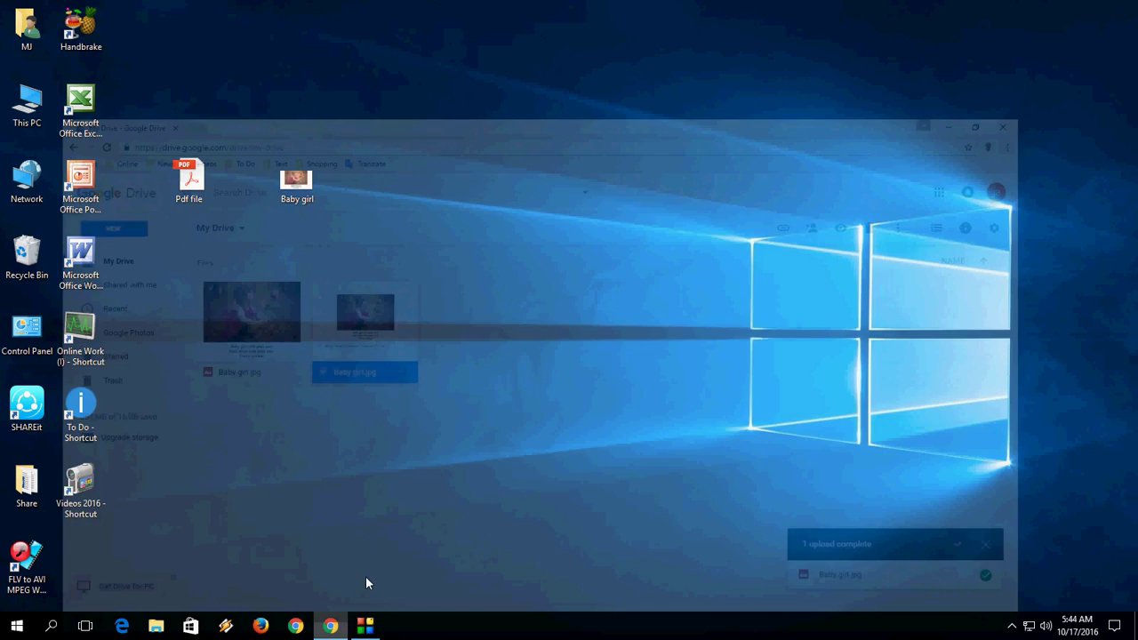
pyautogui.rightClick(327, 290)
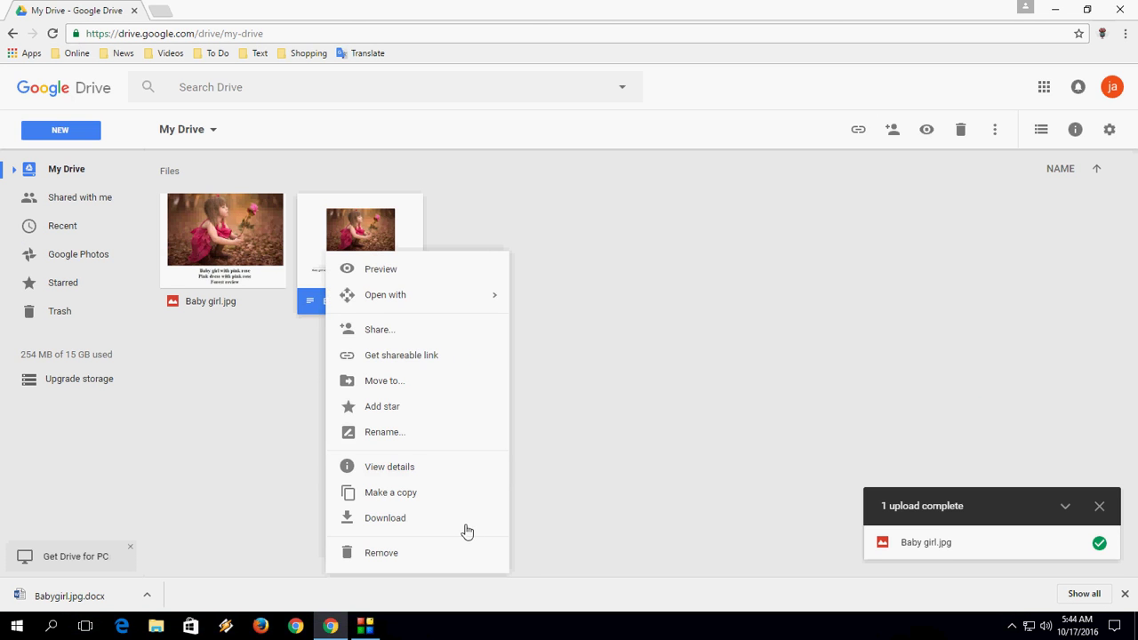
pyautogui.click(439, 550)
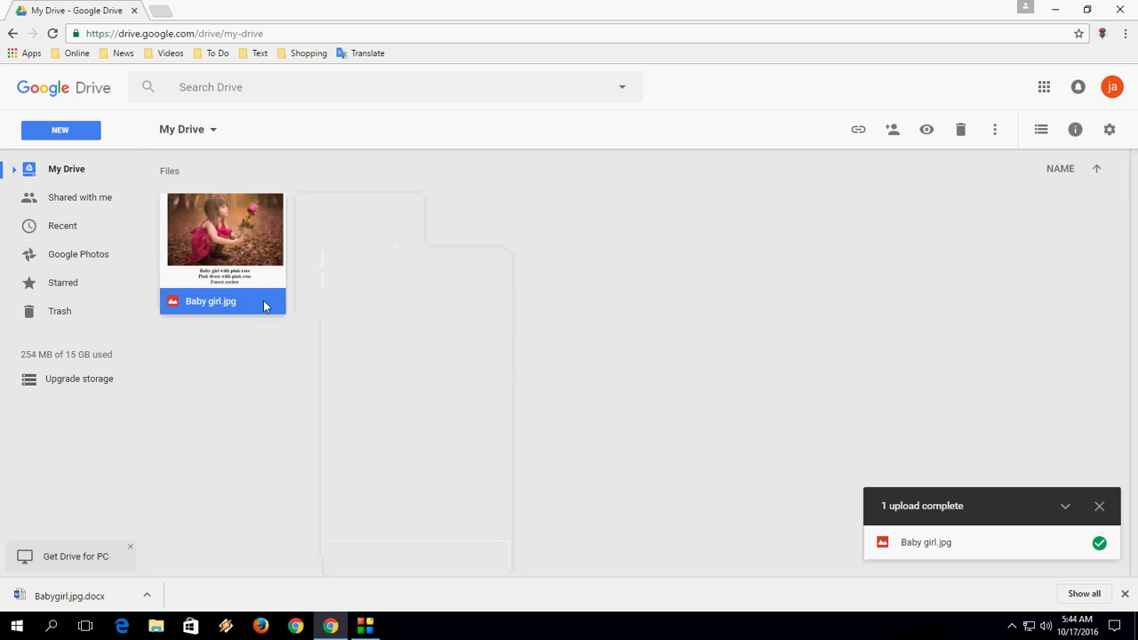
pyautogui.rightClick(263, 300)
pyautogui.click(299, 553)
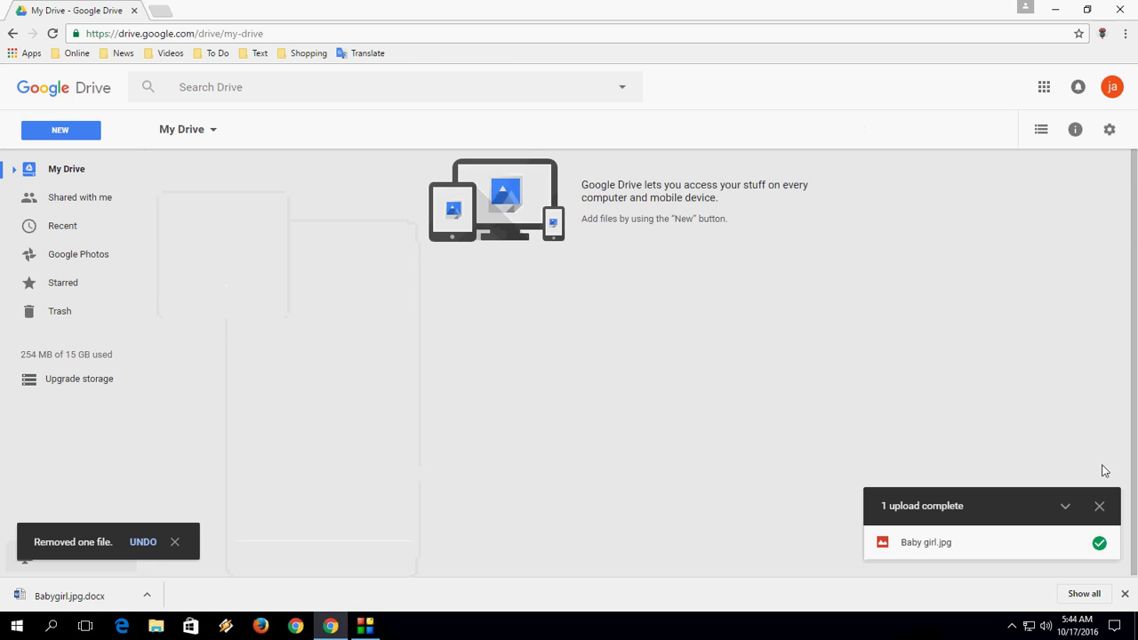
pyautogui.click(1099, 506)
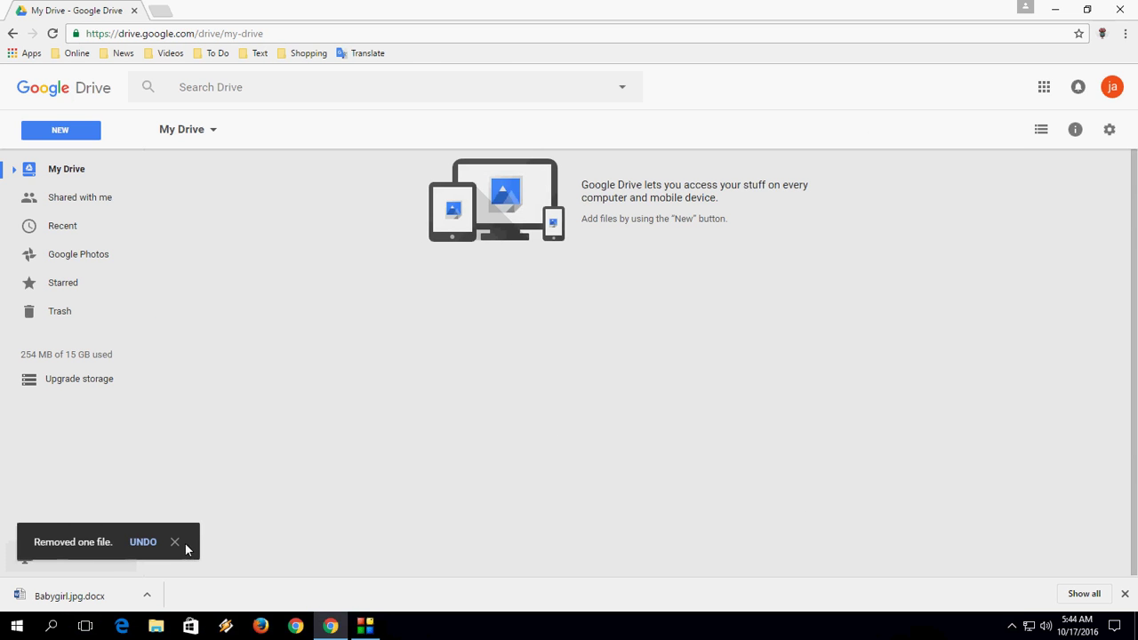
# Step: Upload 'Pdf file' from the Desktop to My Drive via New > File upload
pyautogui.click(175, 542)
pyautogui.click(89, 133)
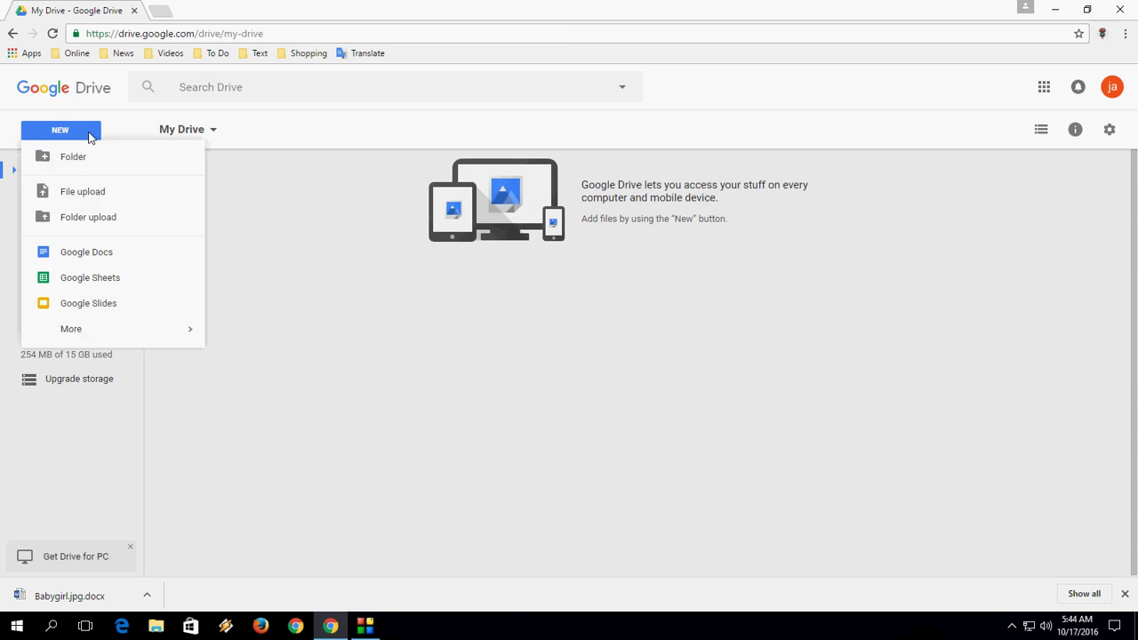
pyautogui.click(127, 191)
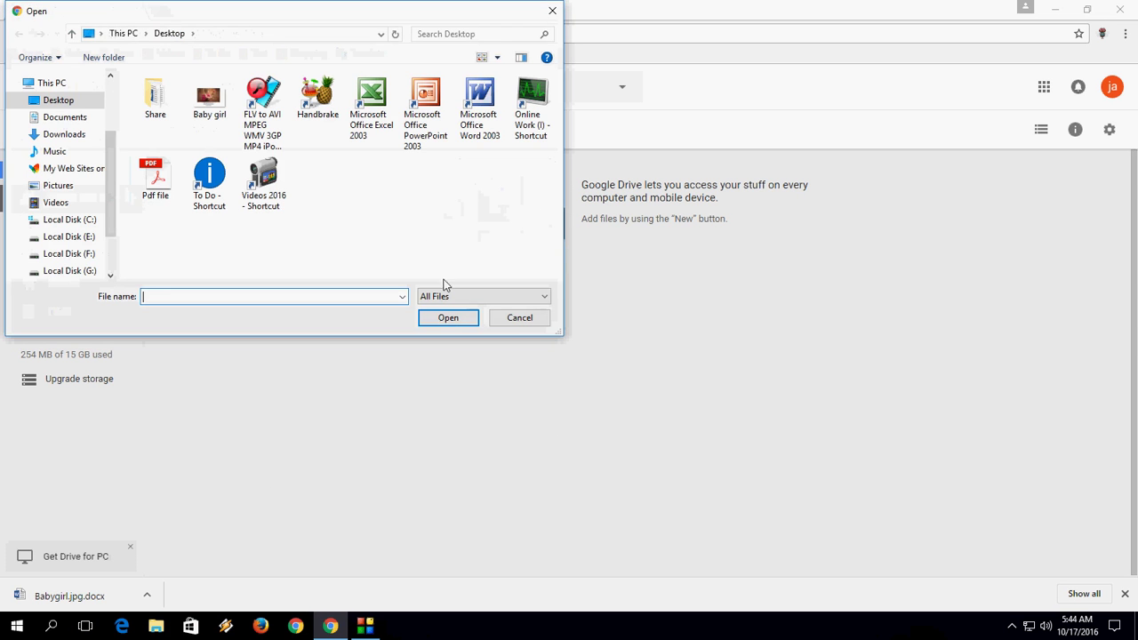
pyautogui.click(156, 180)
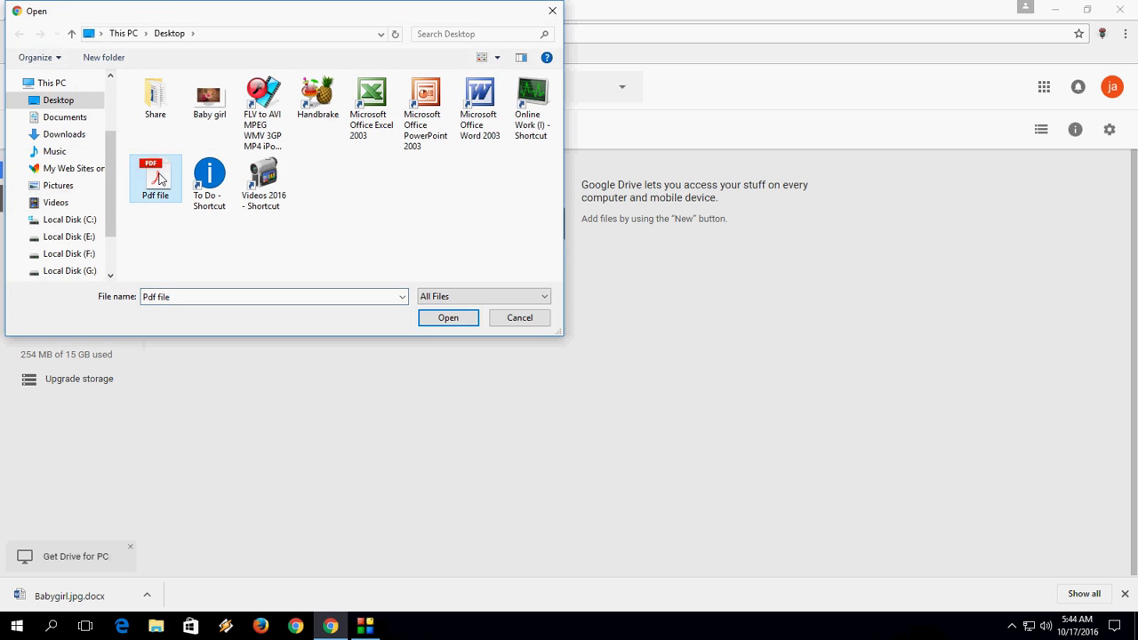
pyautogui.click(444, 318)
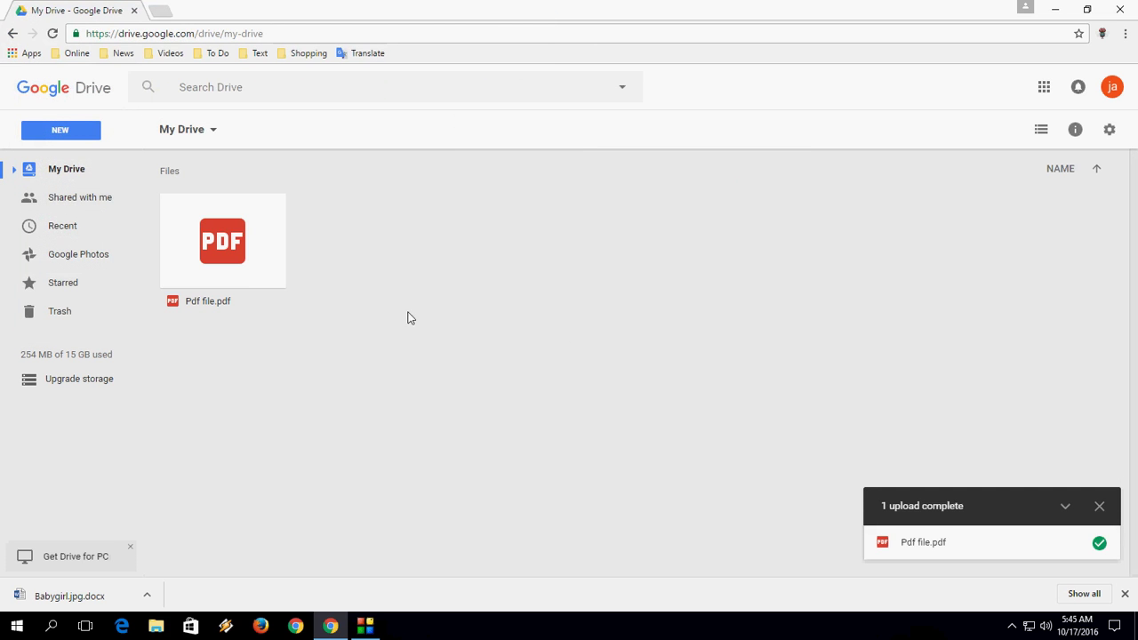
# Step: Open Pdf file.pdf with Google Docs, then close the converted document's tab
pyautogui.rightClick(236, 246)
pyautogui.moveTo(389, 274)
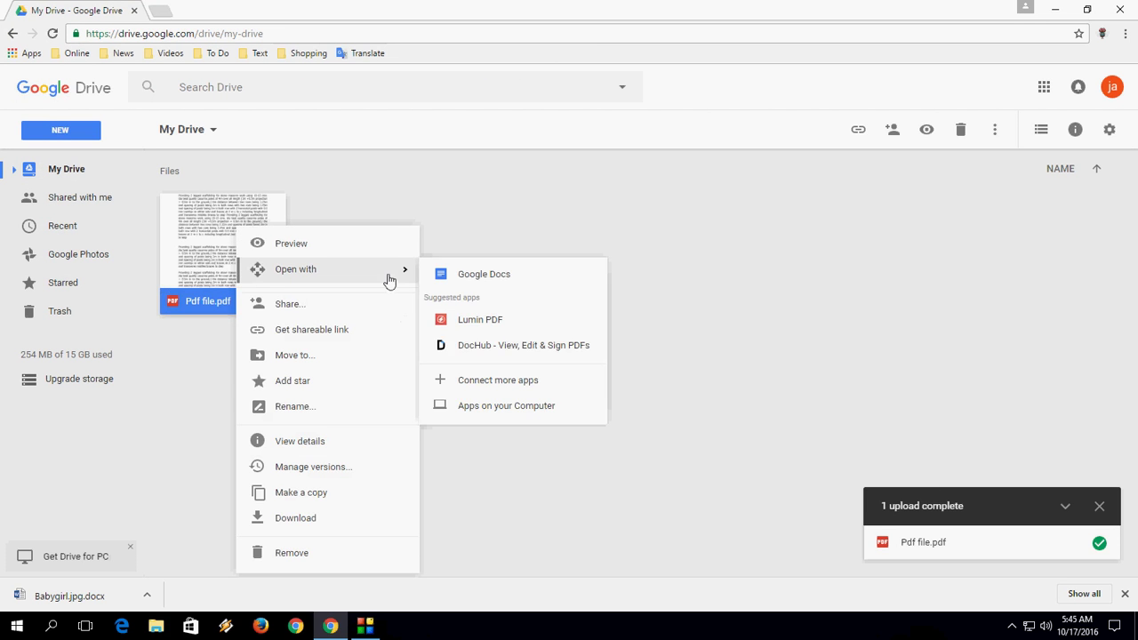
pyautogui.click(495, 277)
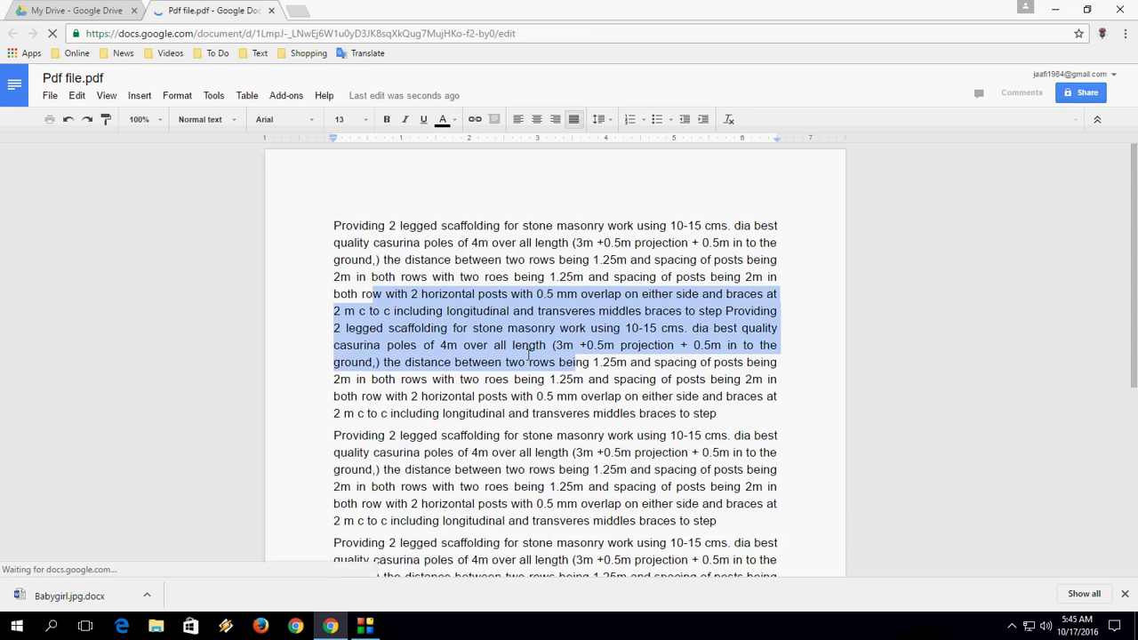
pyautogui.click(272, 11)
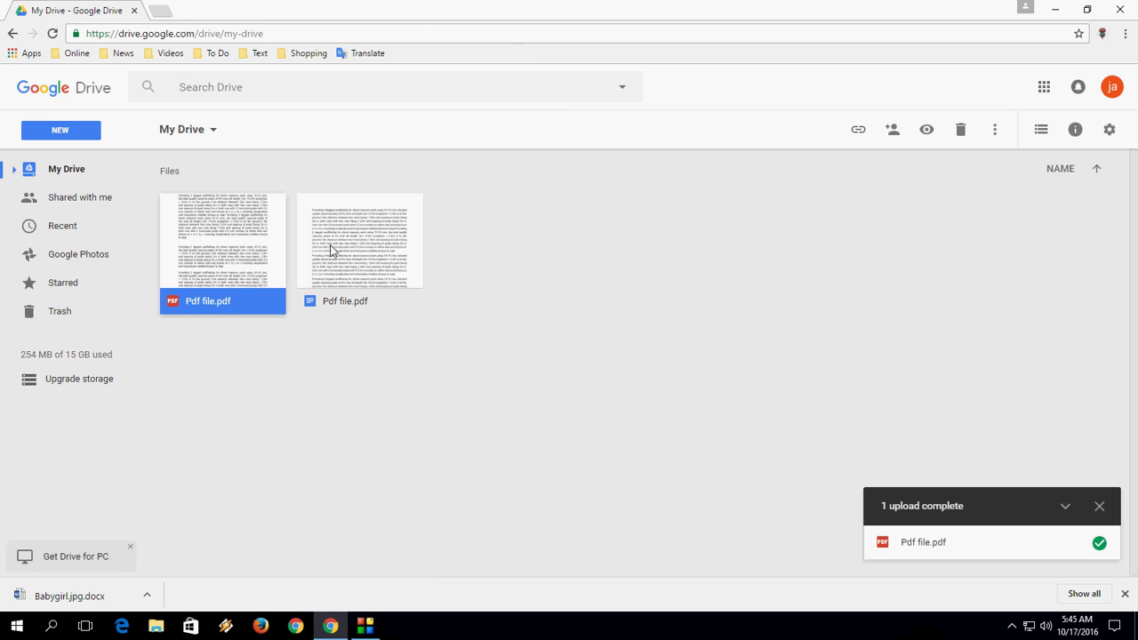
# Step: Download the Google Docs copy of Pdf file to the Desktop as Pdffile.pdf.docx
pyautogui.click(449, 246)
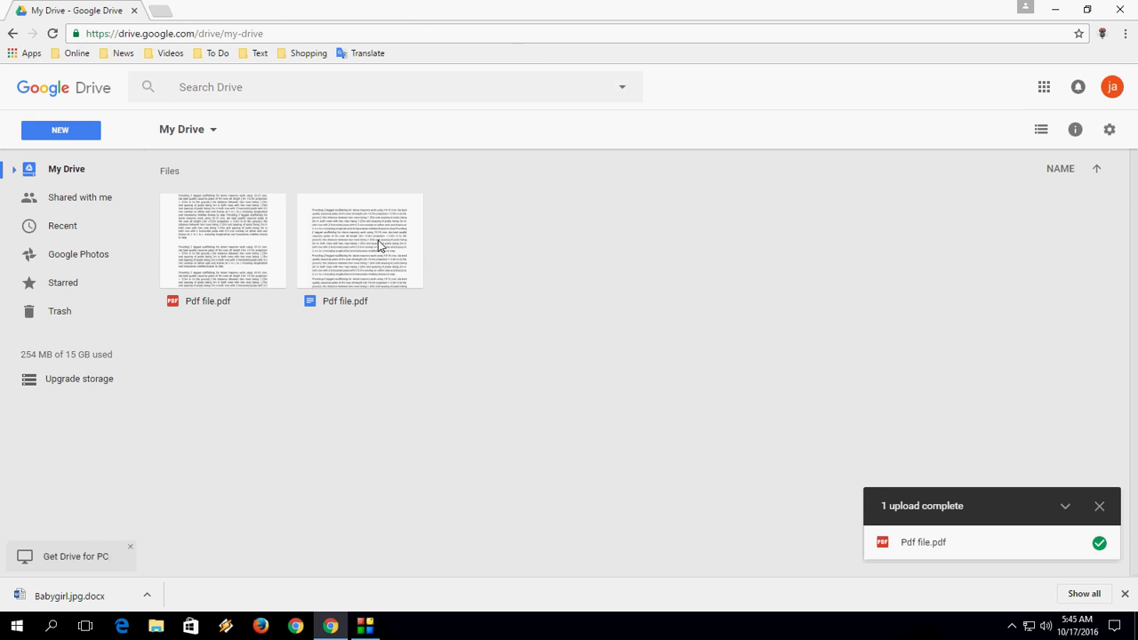
pyautogui.click(380, 246)
pyautogui.rightClick(381, 246)
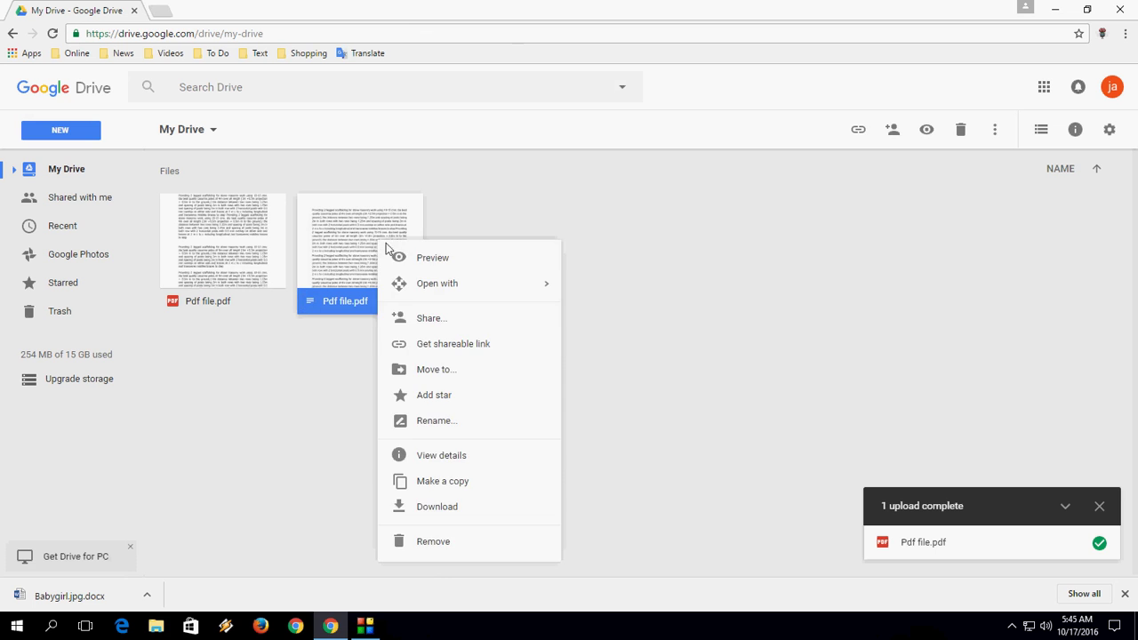
pyautogui.click(521, 509)
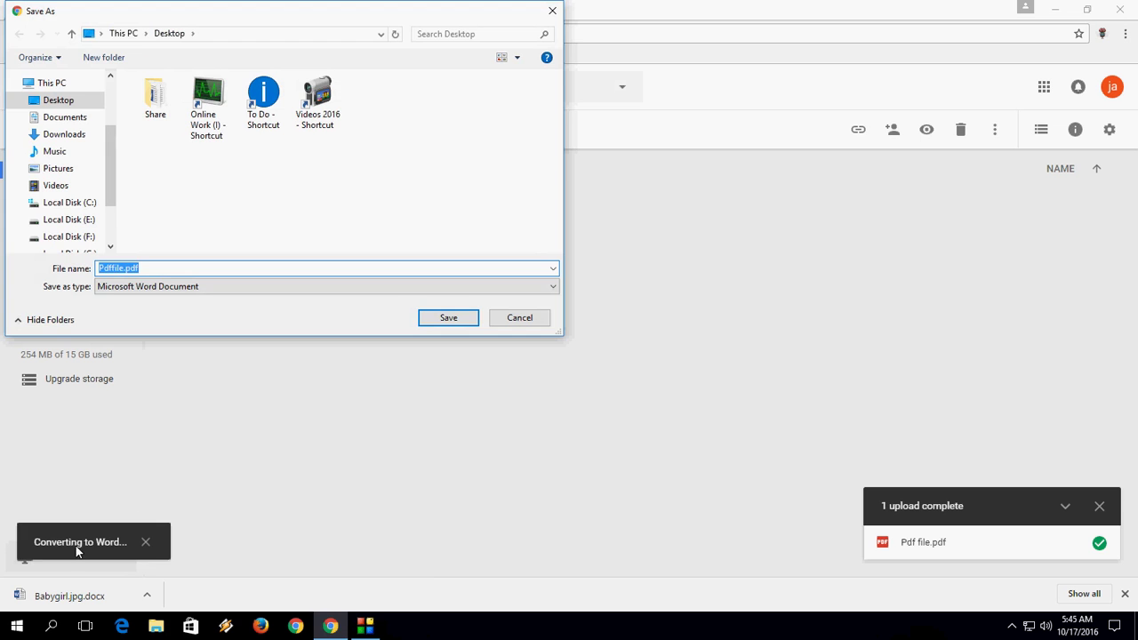
pyautogui.click(447, 318)
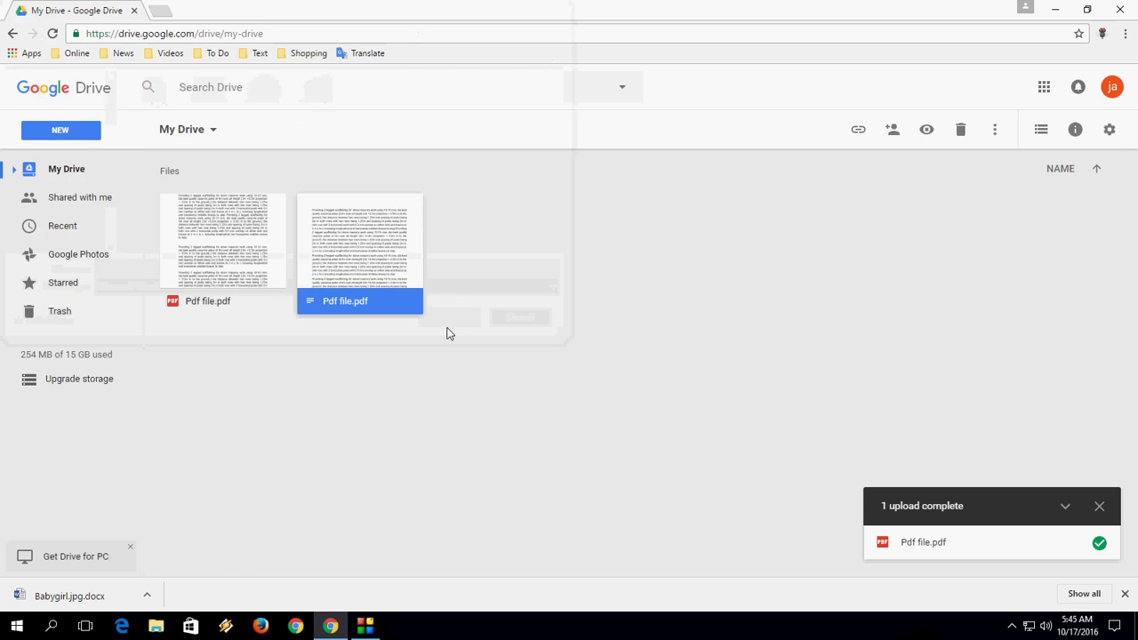
pyautogui.click(1054, 9)
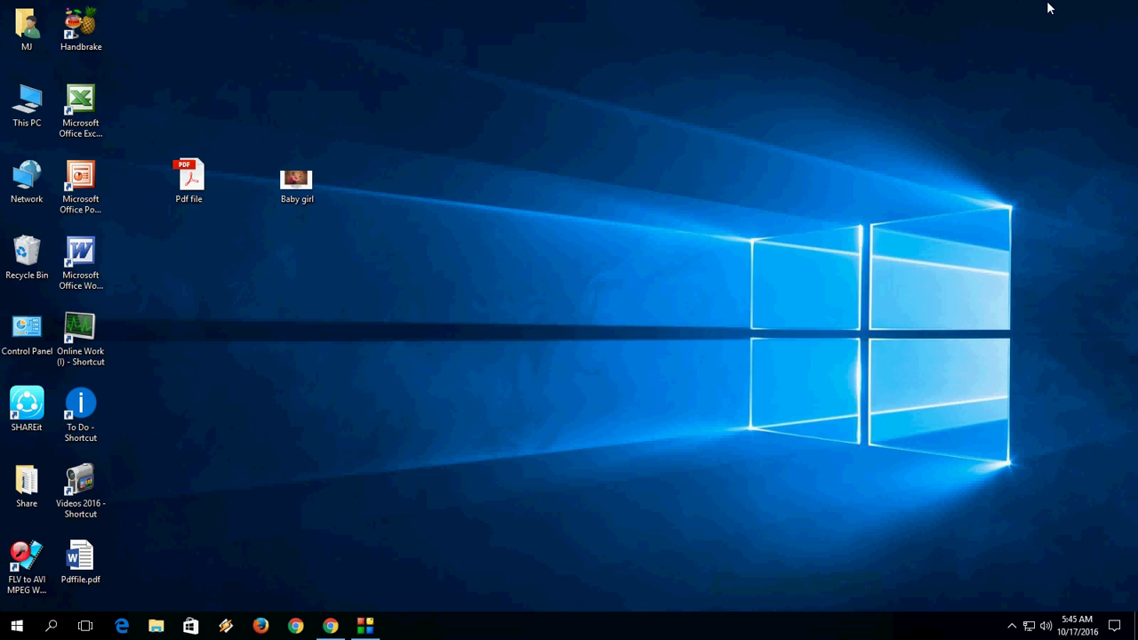
# Step: Open Pdffile.pdf in Word with editing enabled, test-type text and undo it, then minimize Word
pyautogui.doubleClick(91, 564)
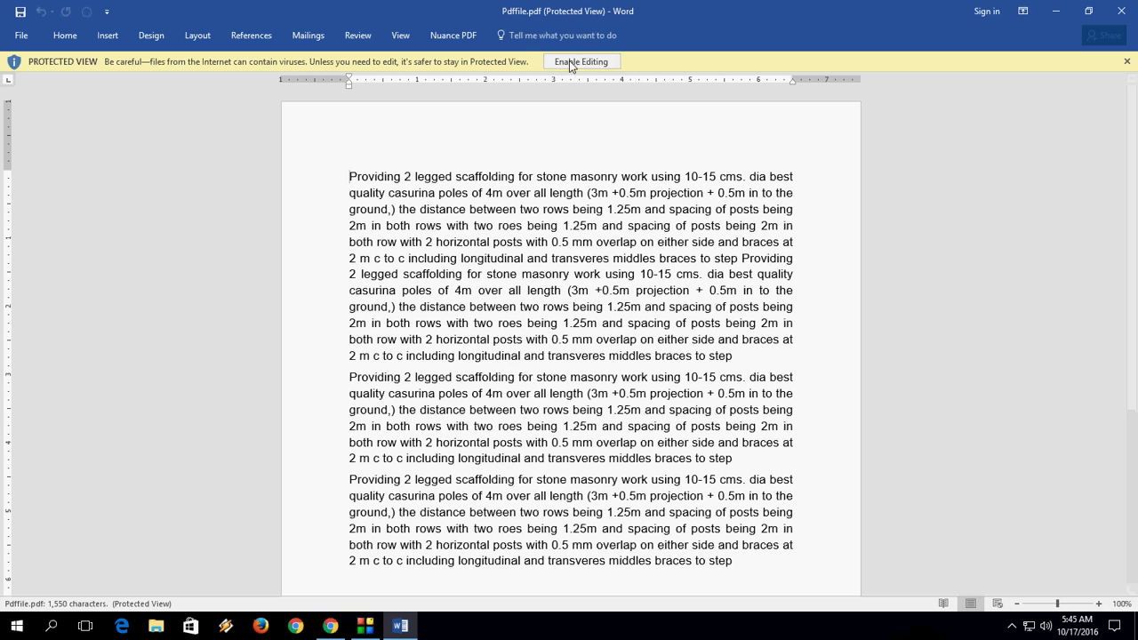
pyautogui.click(581, 61)
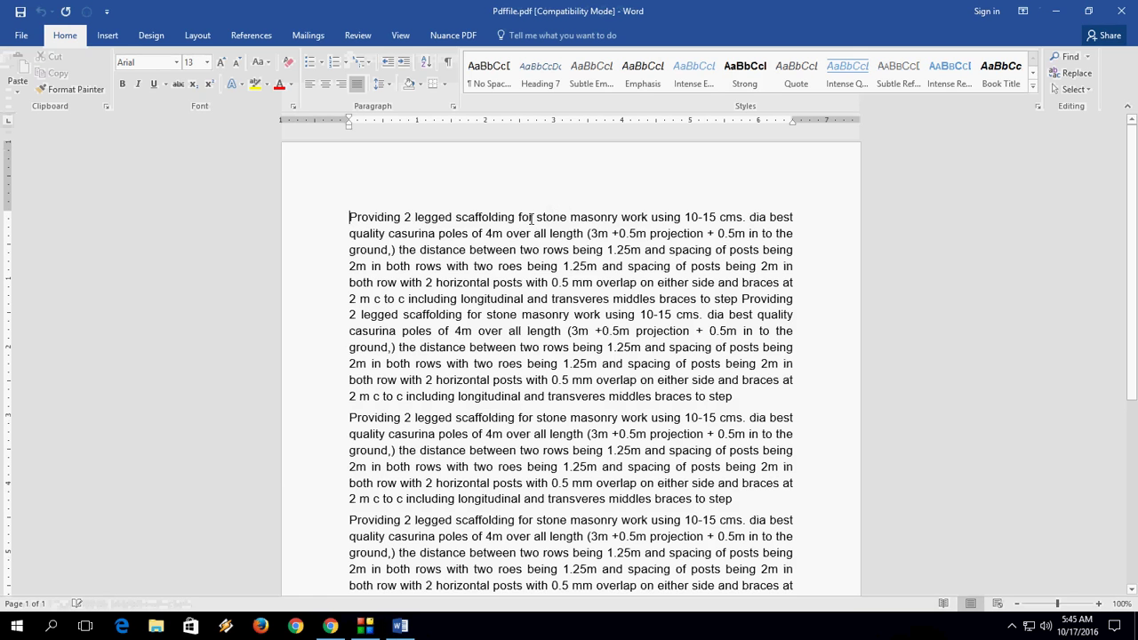
pyautogui.click(531, 218)
pyautogui.write('sfsfs sfsfsfsd ')
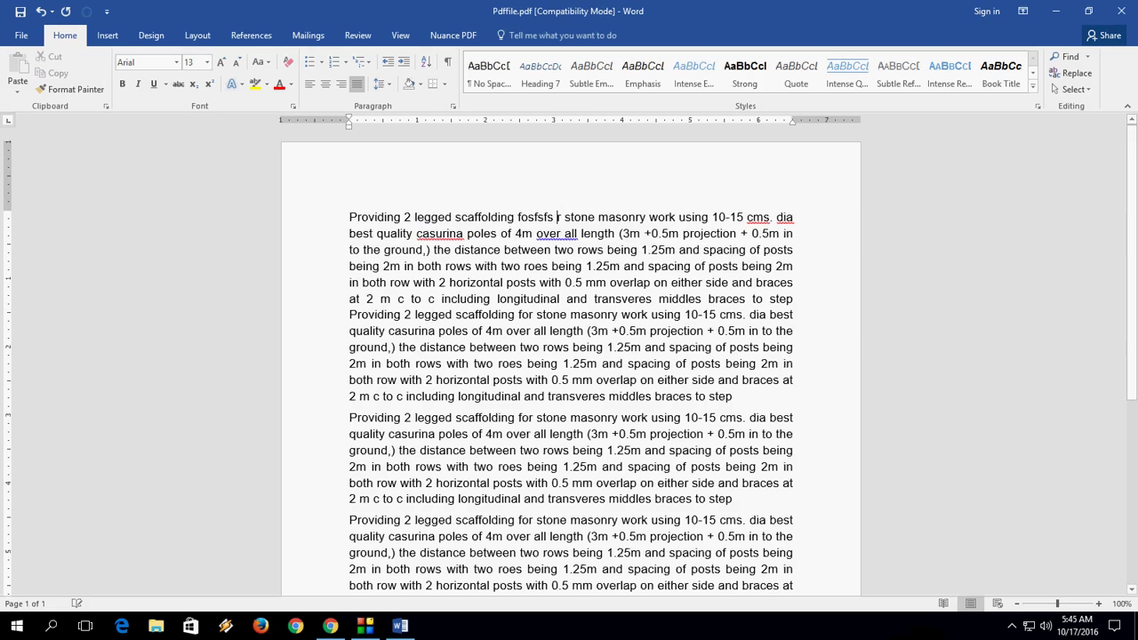
pyautogui.write('sdfsdfsd sdfsdf sdfsdfs')
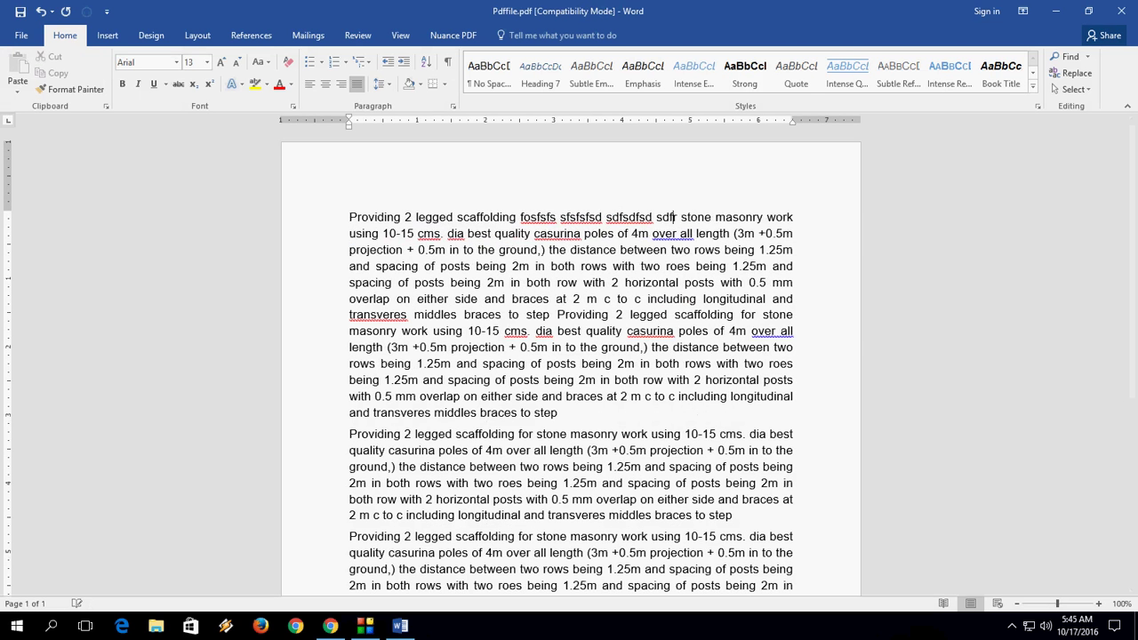
pyautogui.hotkey('ctrl', 'z')
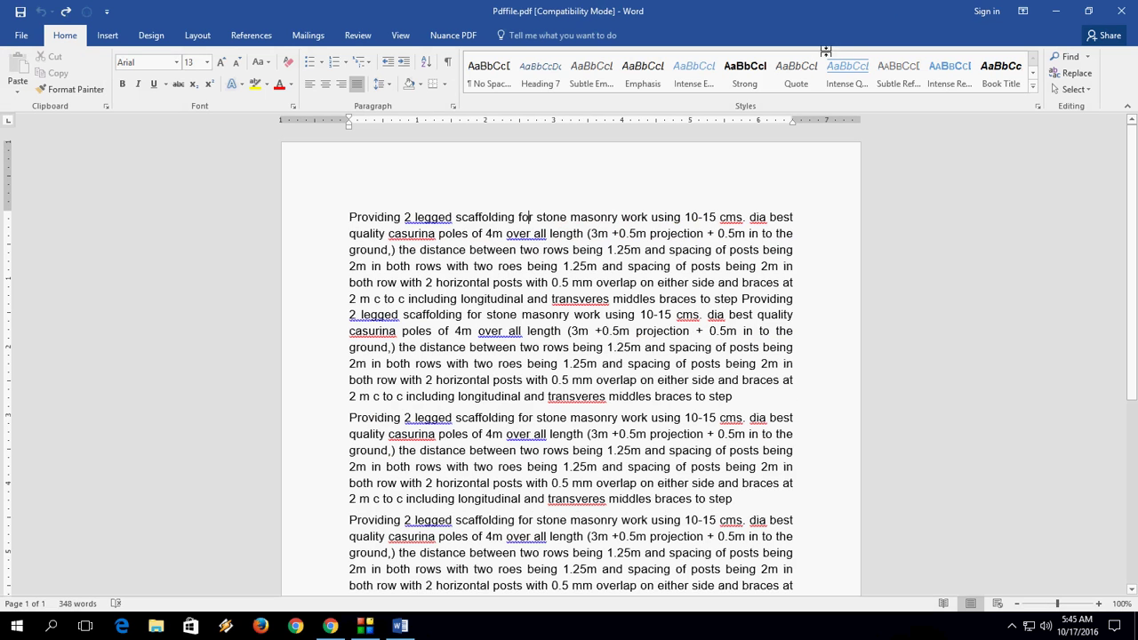
pyautogui.click(1056, 10)
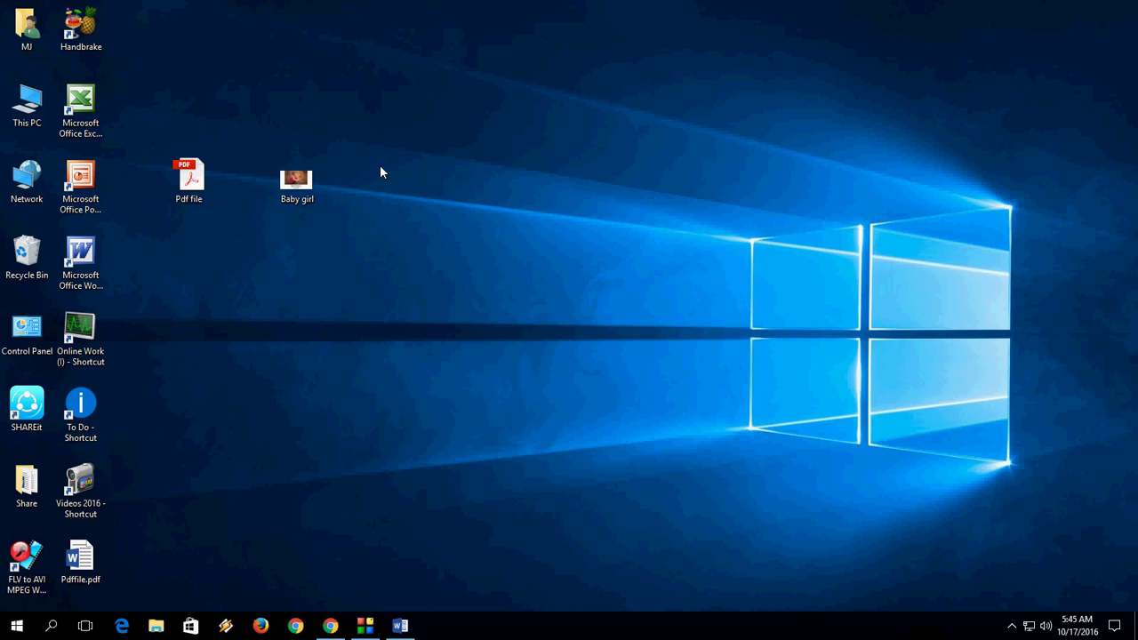